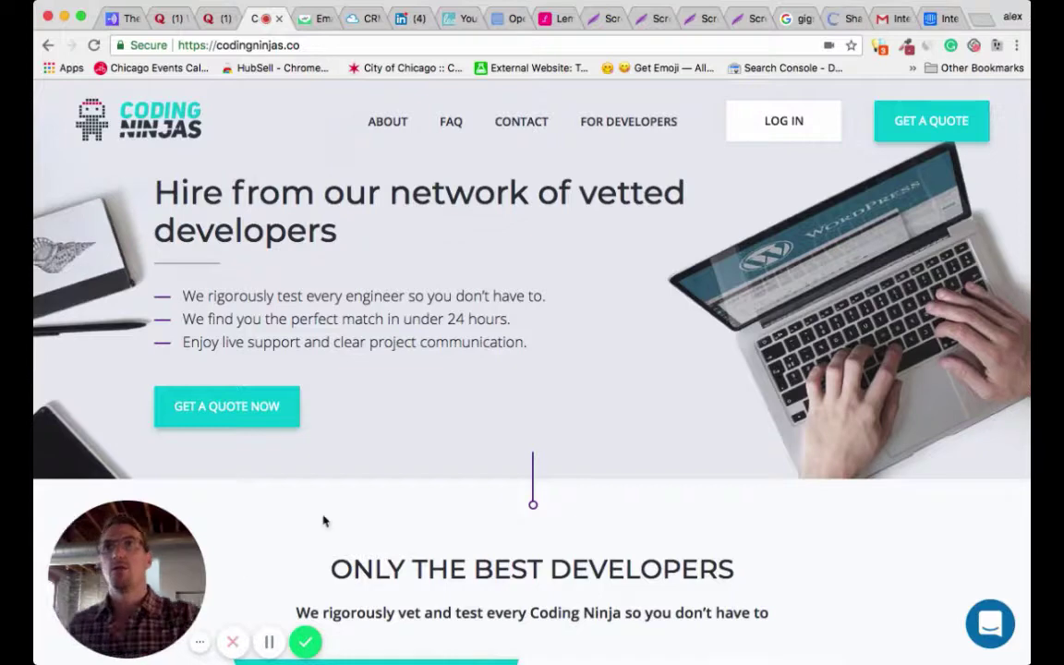
- Browse the Quora questions on B2B marketing automation and automation goals, then return to the Coding Ninjas quote form
drag(138, 564, 856, 575)
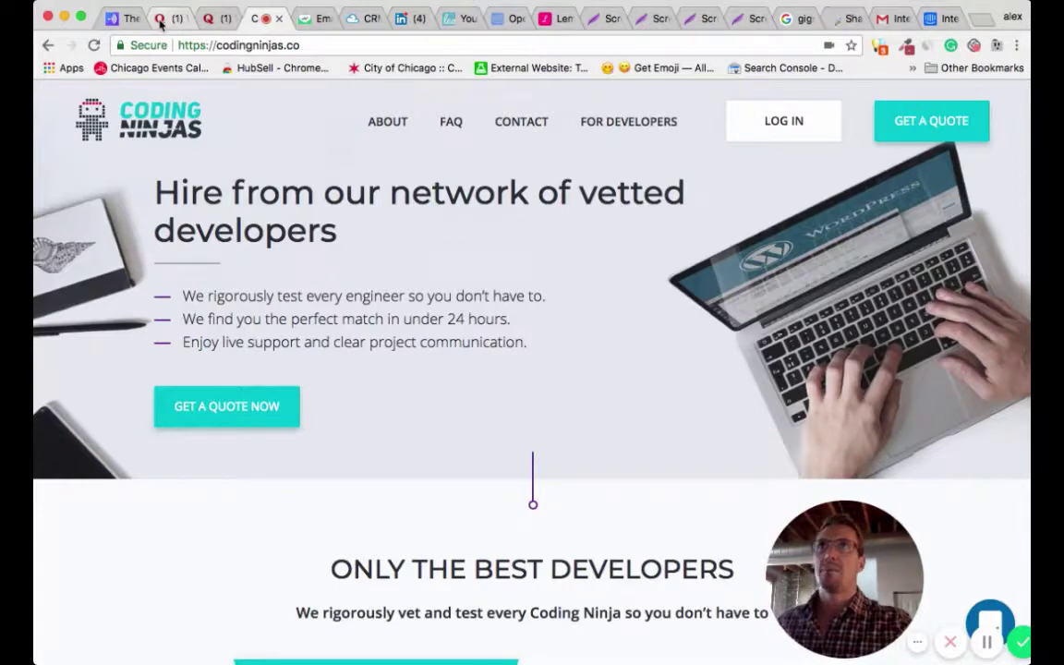
click(160, 23)
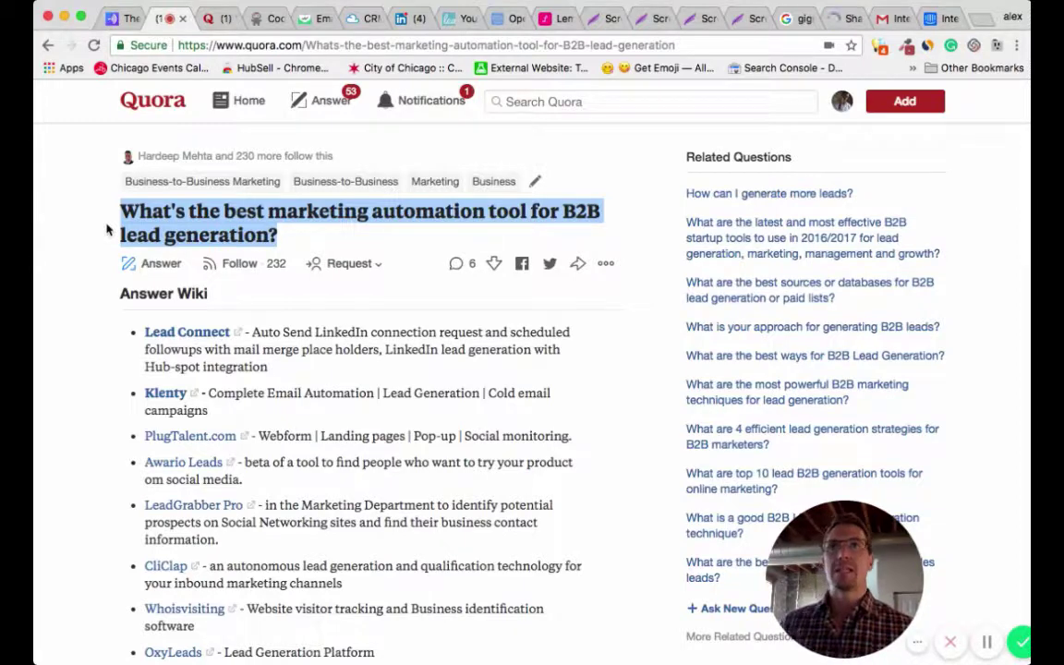
click(211, 18)
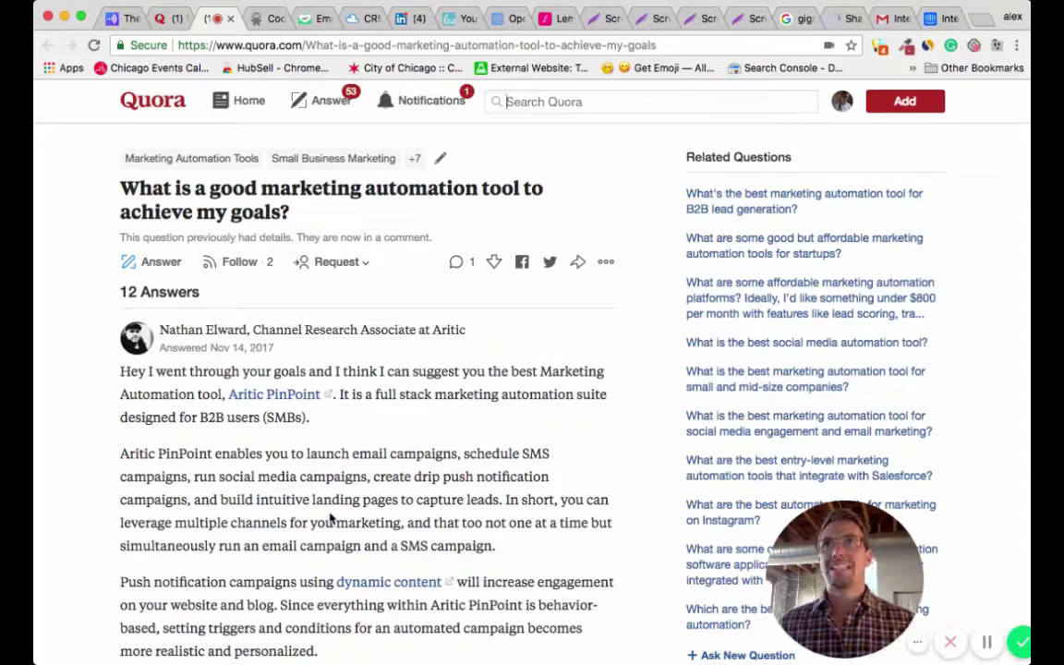
key(ctrl+Tab)
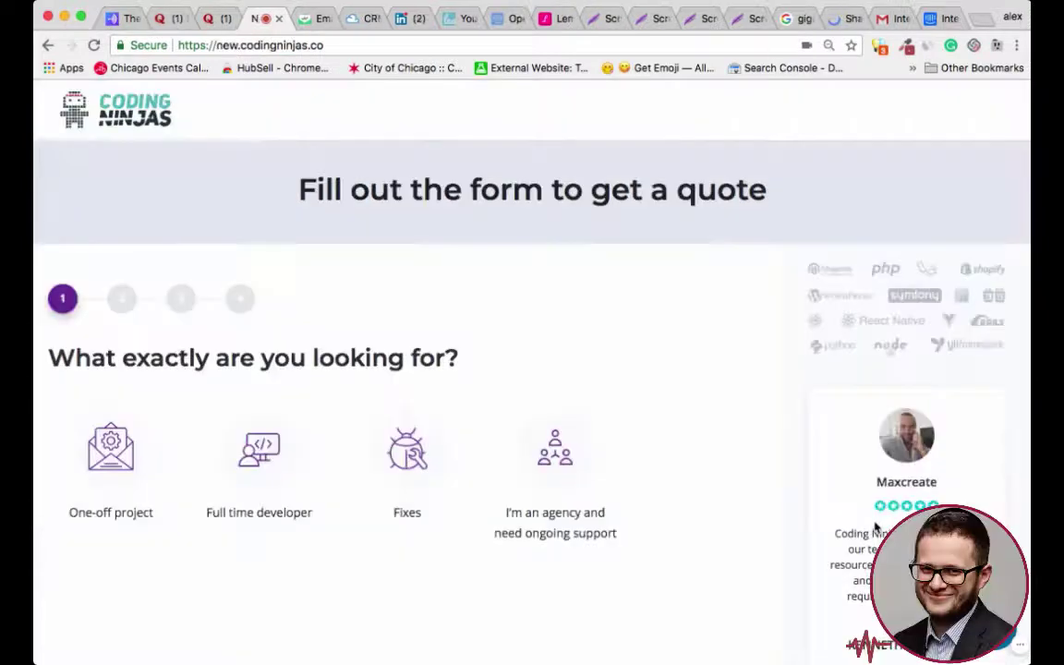
- Answer the first questions with One-off project and a One week start
drag(49, 349, 523, 373)
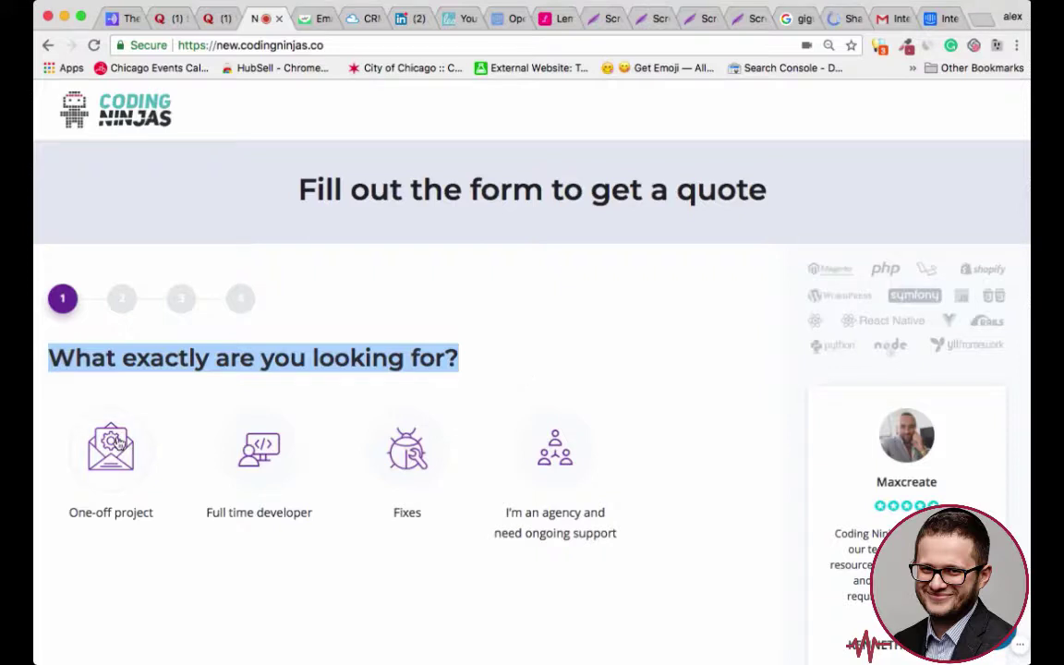
click(118, 443)
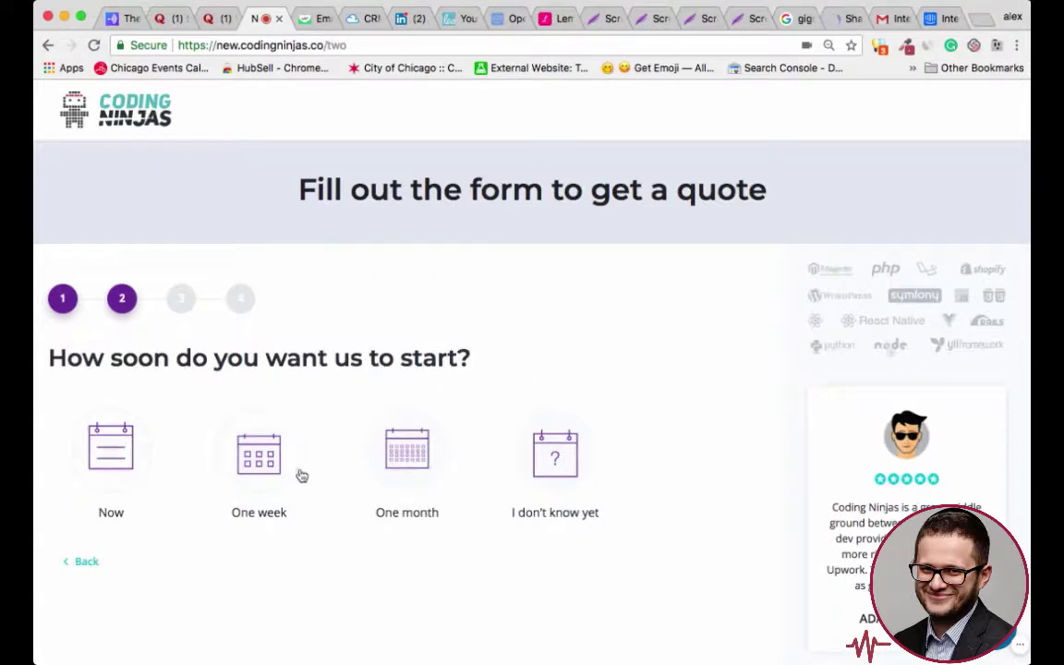
click(258, 459)
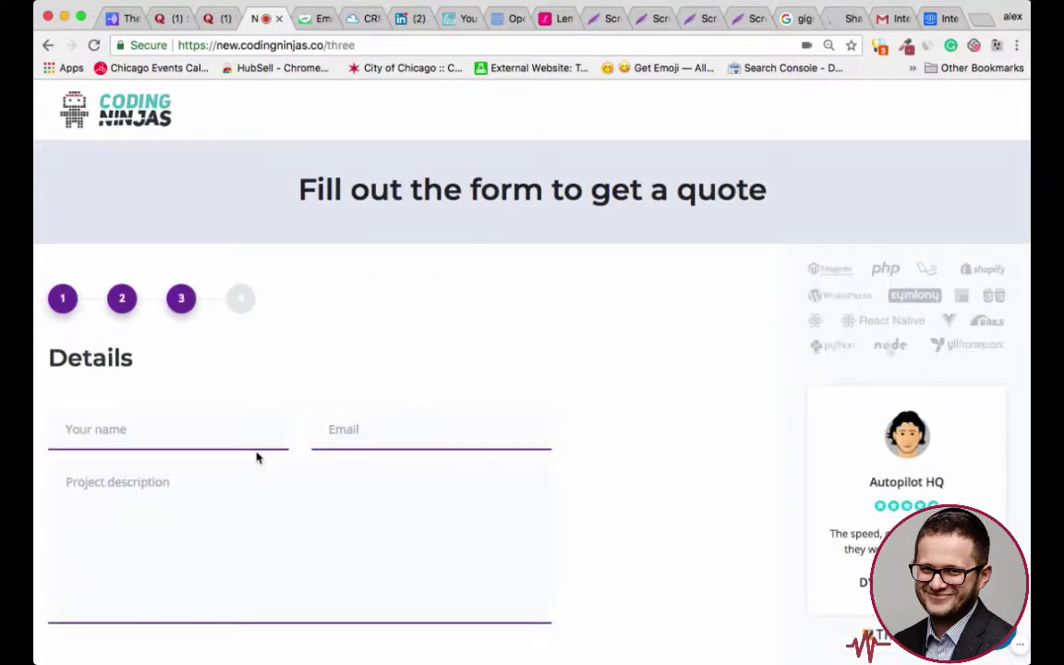
- Fill in the contact's name, e-mail and pasted project description, submit, and send it to support chat
click(177, 435)
key(Tab)
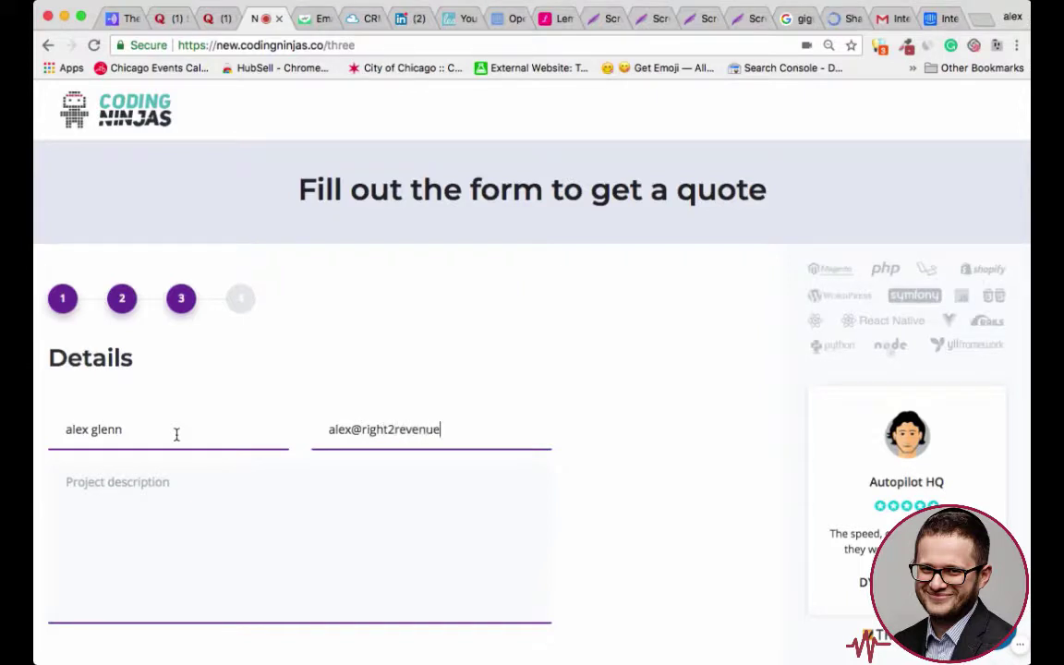
key(Tab)
text(I have a new project, can you help me get started today?)
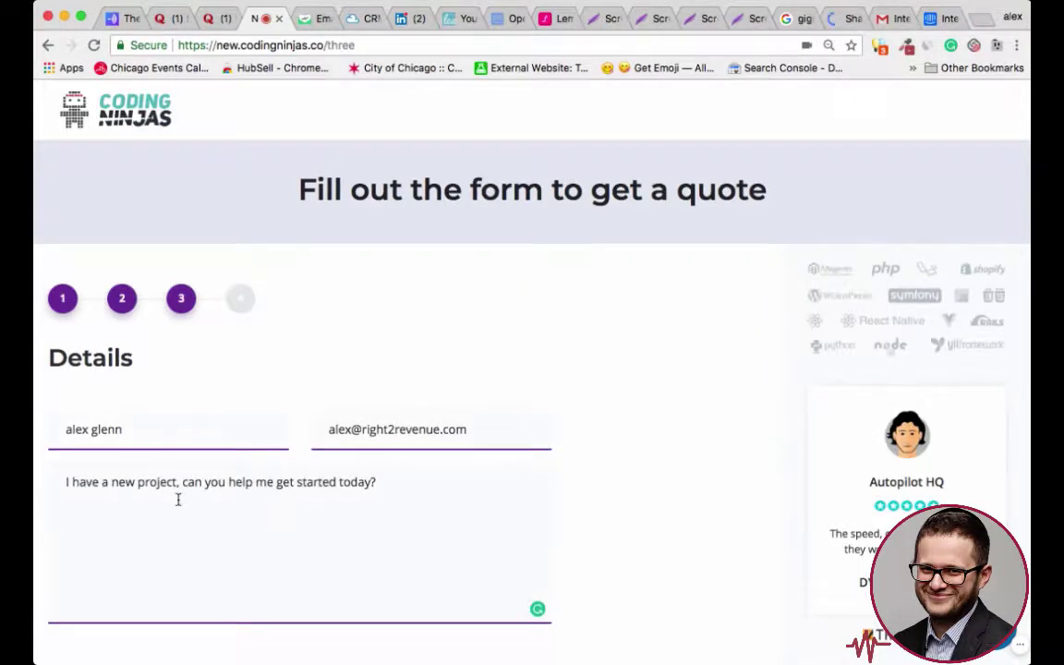
scroll(178, 499, down, 2)
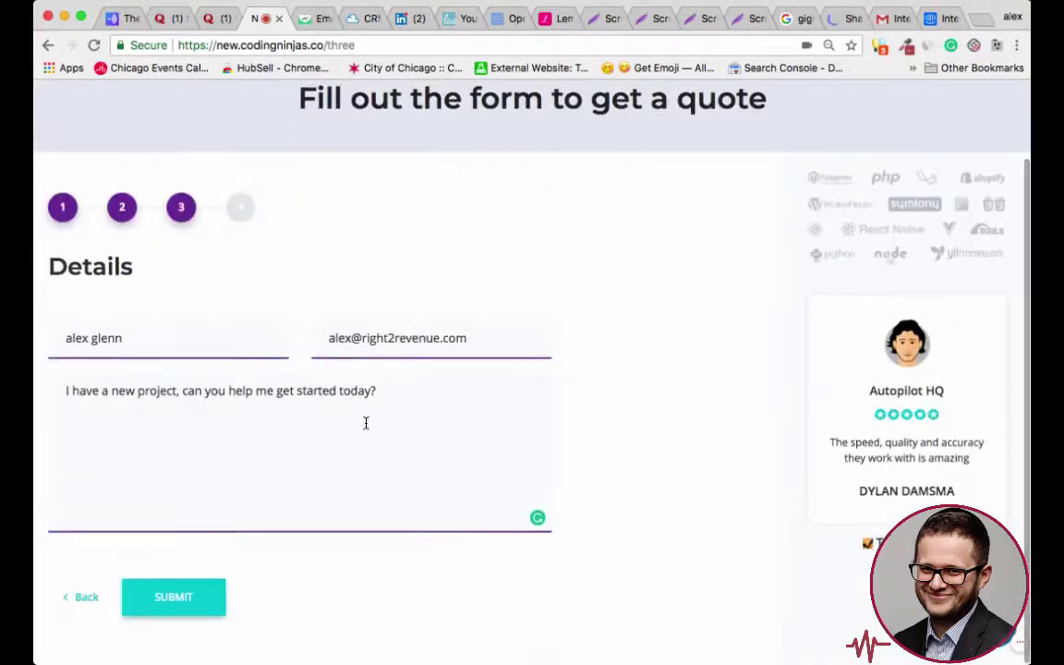
click(191, 602)
key(Return)
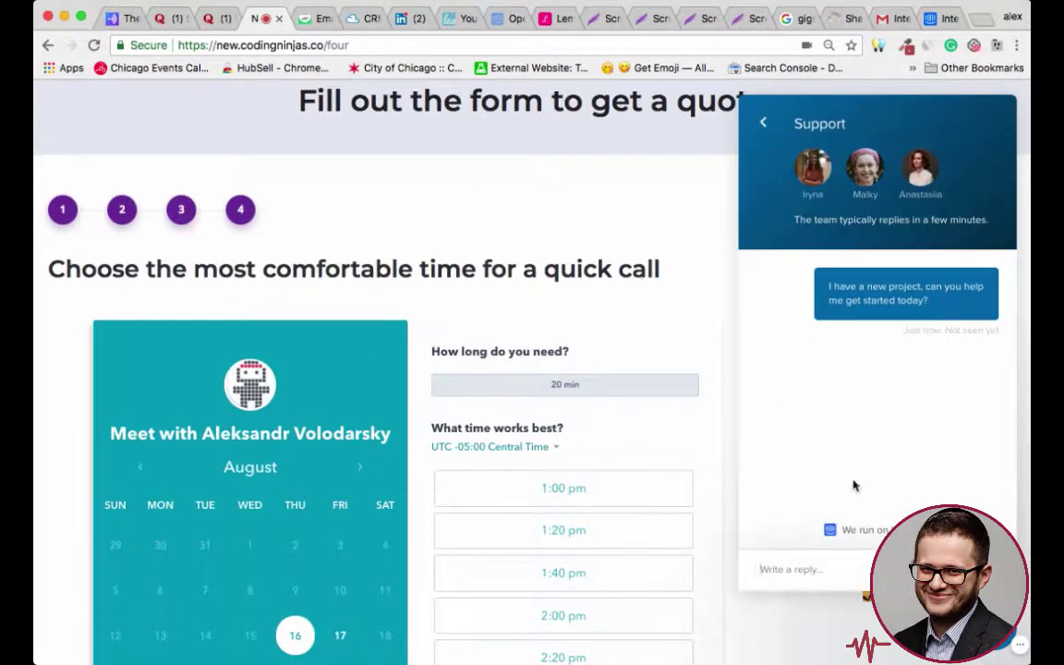
- Reply 'yes please' in the support chat
click(795, 570)
text(yes please)
key(Return)
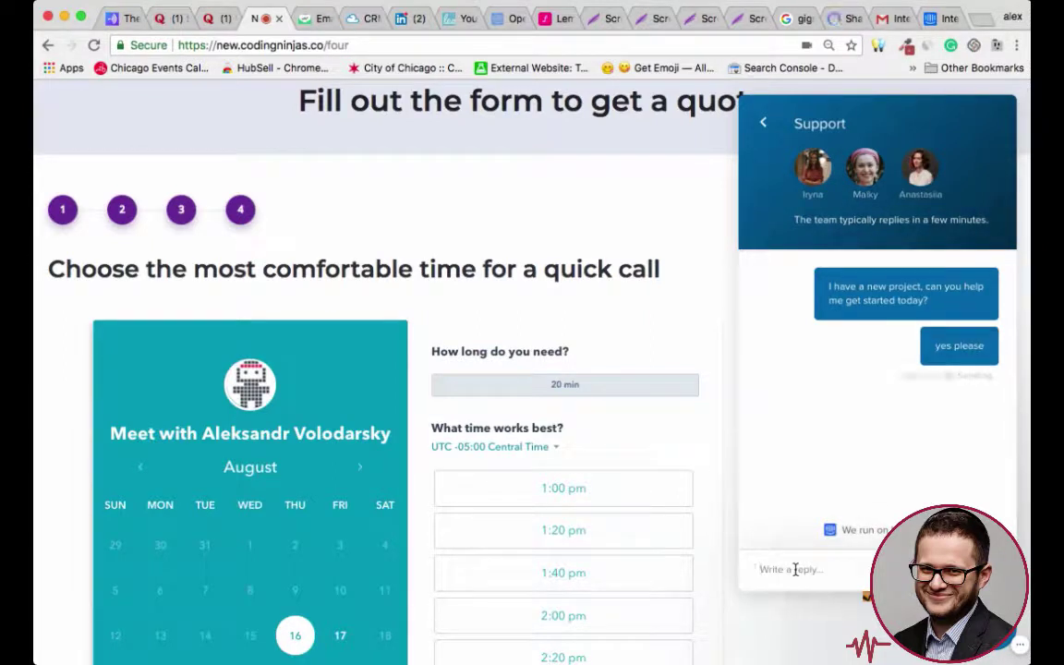
- Pick the 1:00 pm call slot, then back out of the meeting confirmation to the time slots
scroll(703, 464, down, 5)
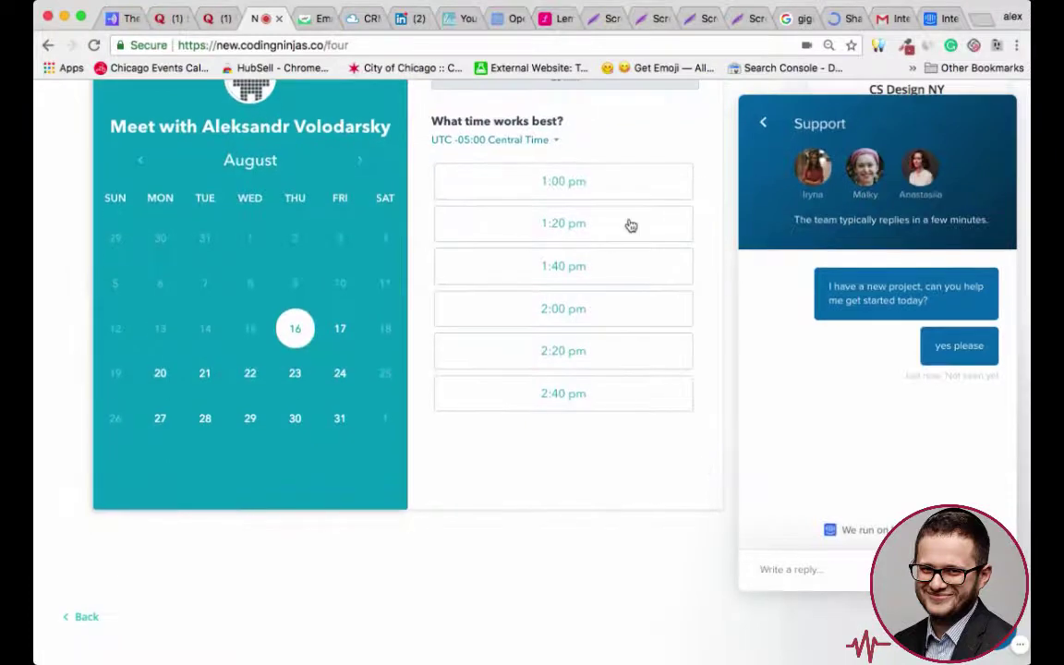
click(608, 189)
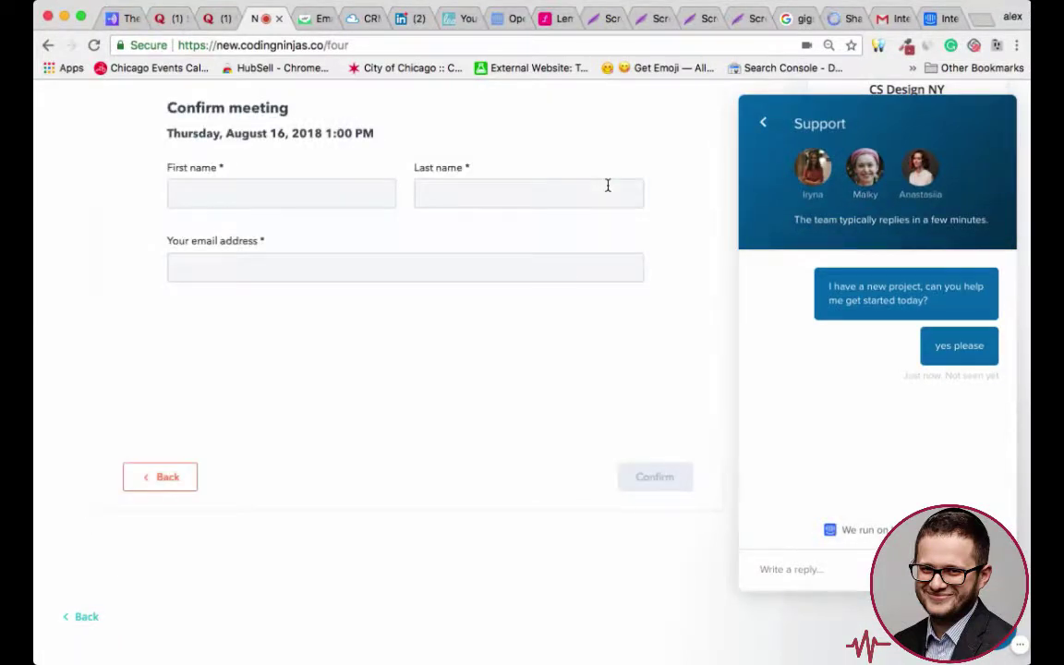
scroll(261, 328, up, 5)
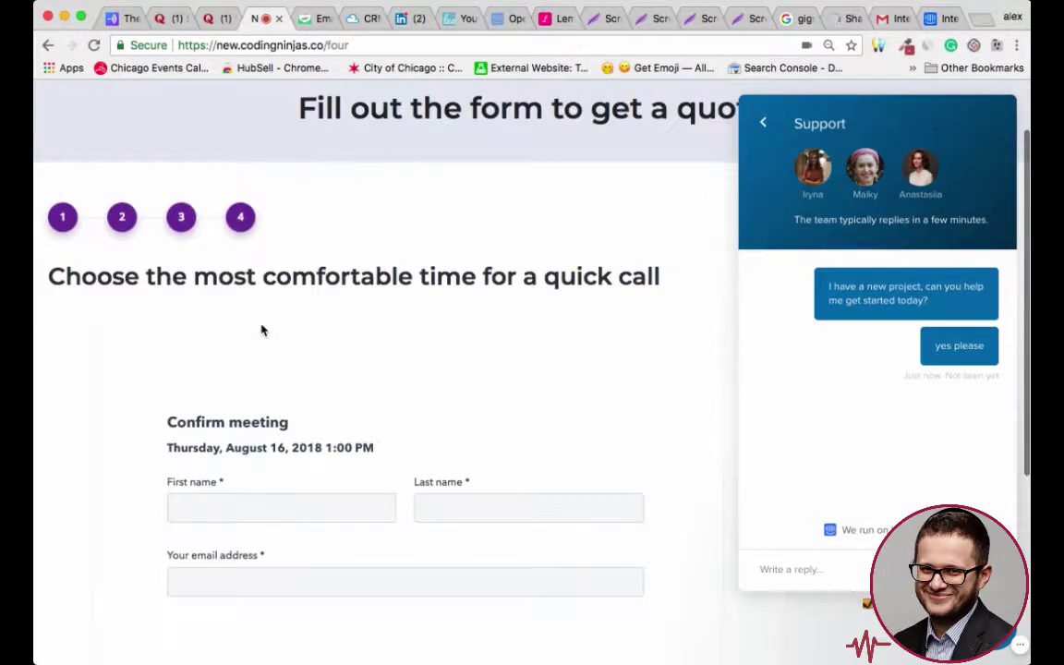
scroll(262, 328, down, 5)
click(163, 507)
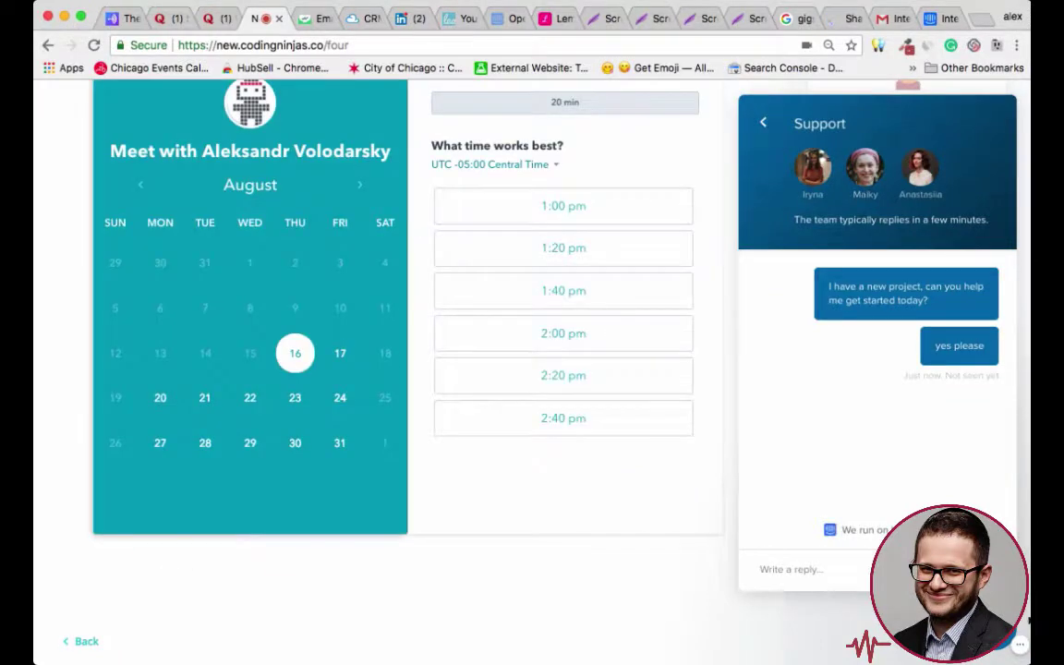
- Close the support chat and step the form back to the Details step
click(1003, 642)
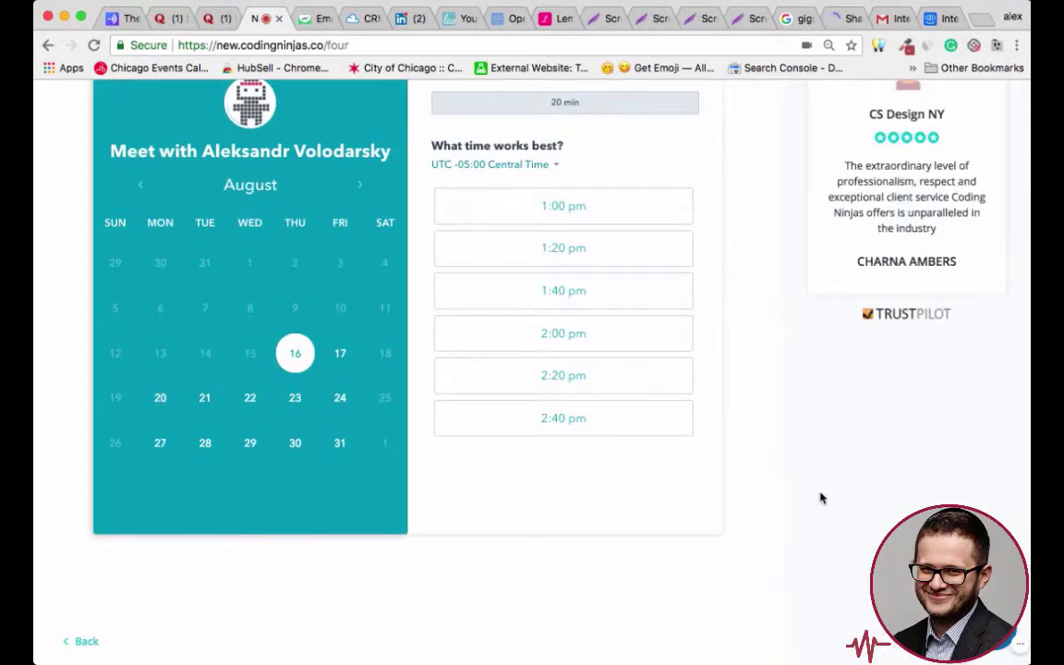
scroll(820, 499, up, 5)
scroll(325, 323, down, 4)
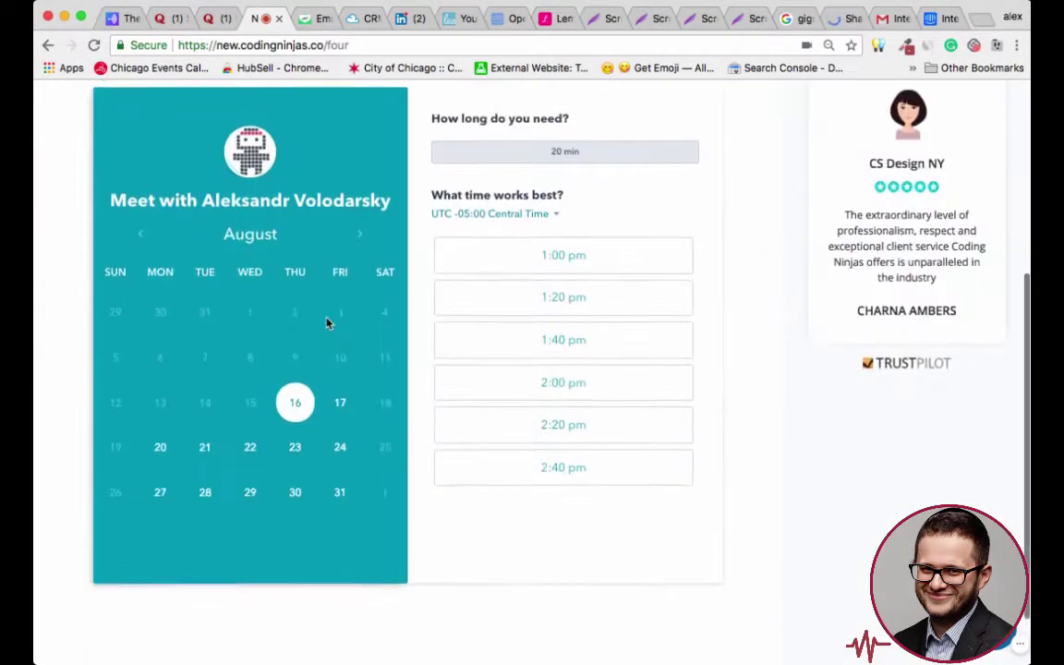
scroll(325, 322, down, 2)
click(83, 613)
scroll(600, 506, down, 2)
scroll(624, 500, up, 1)
- Step back to the first question, choose One-off project and I don't know yet, and resubmit the details
click(83, 600)
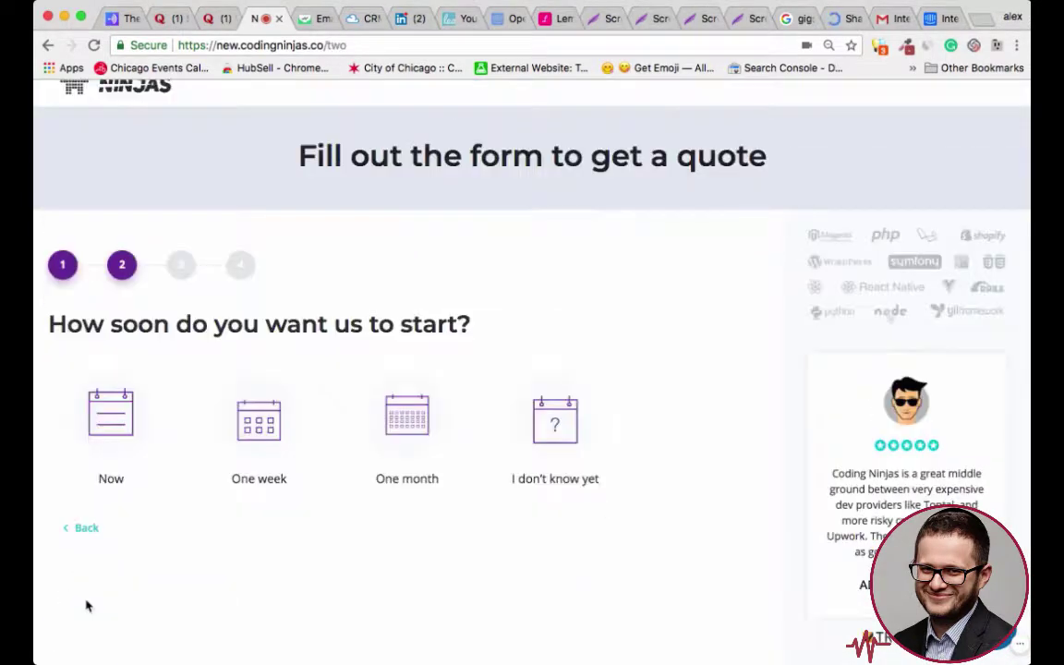
click(86, 527)
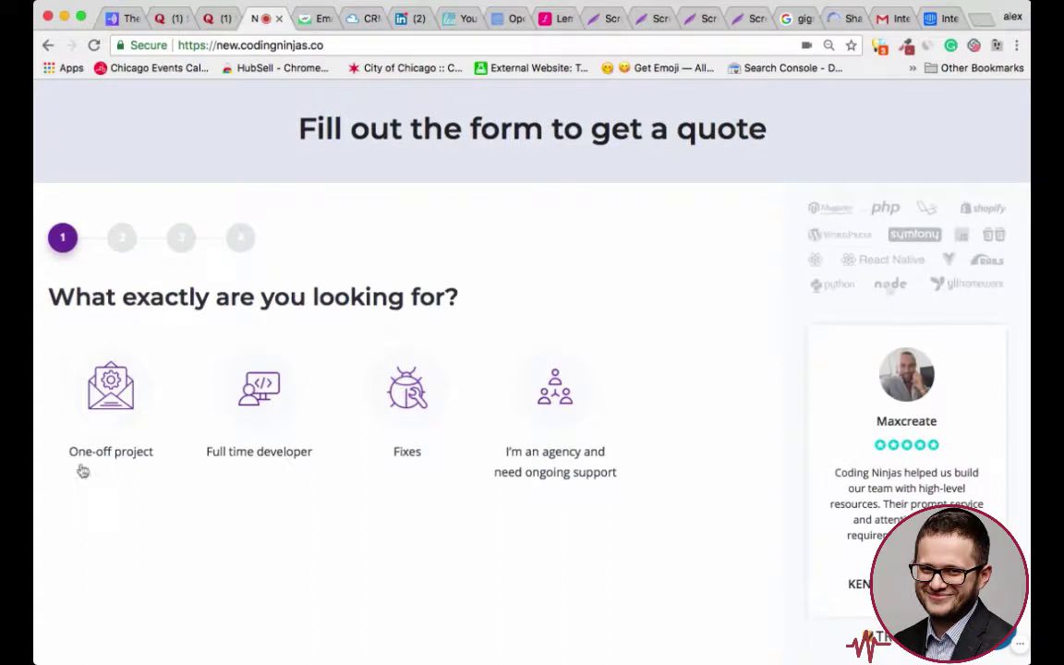
click(567, 394)
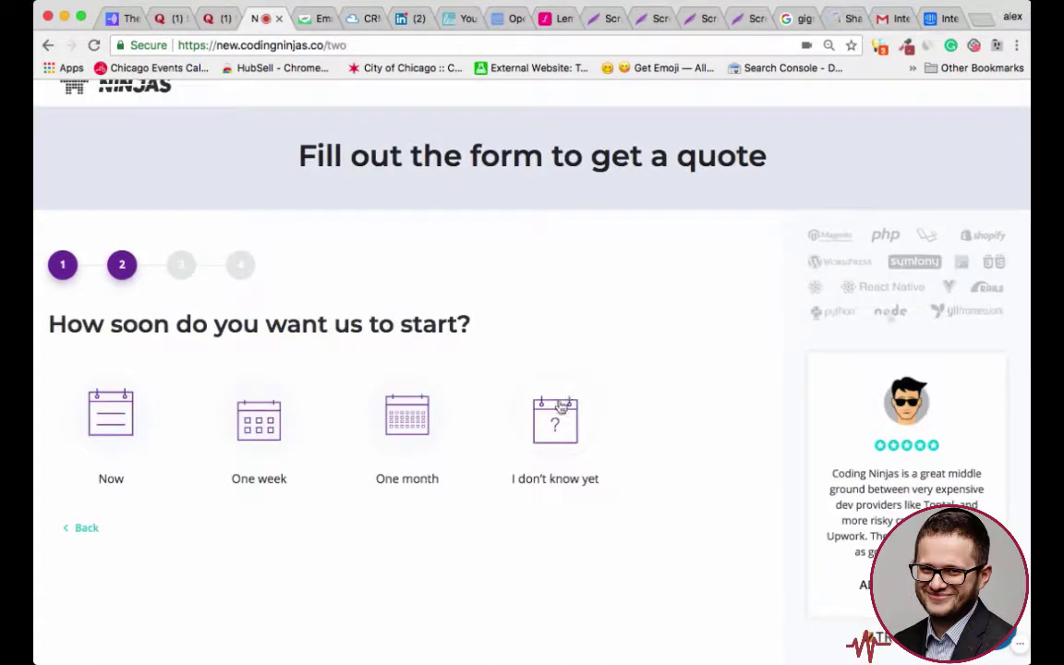
click(563, 399)
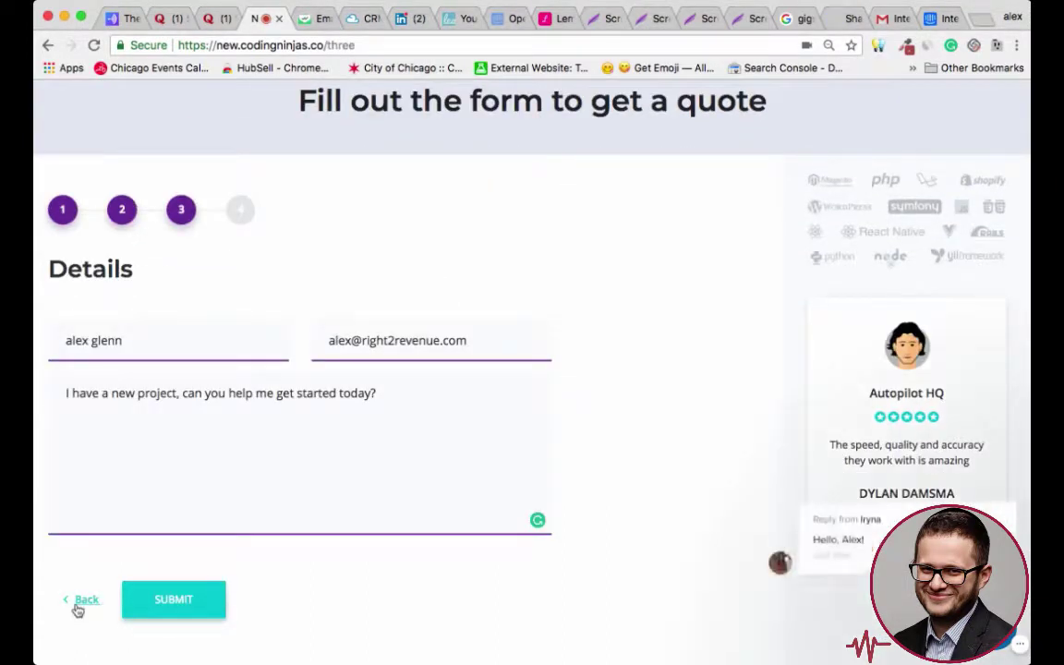
click(174, 600)
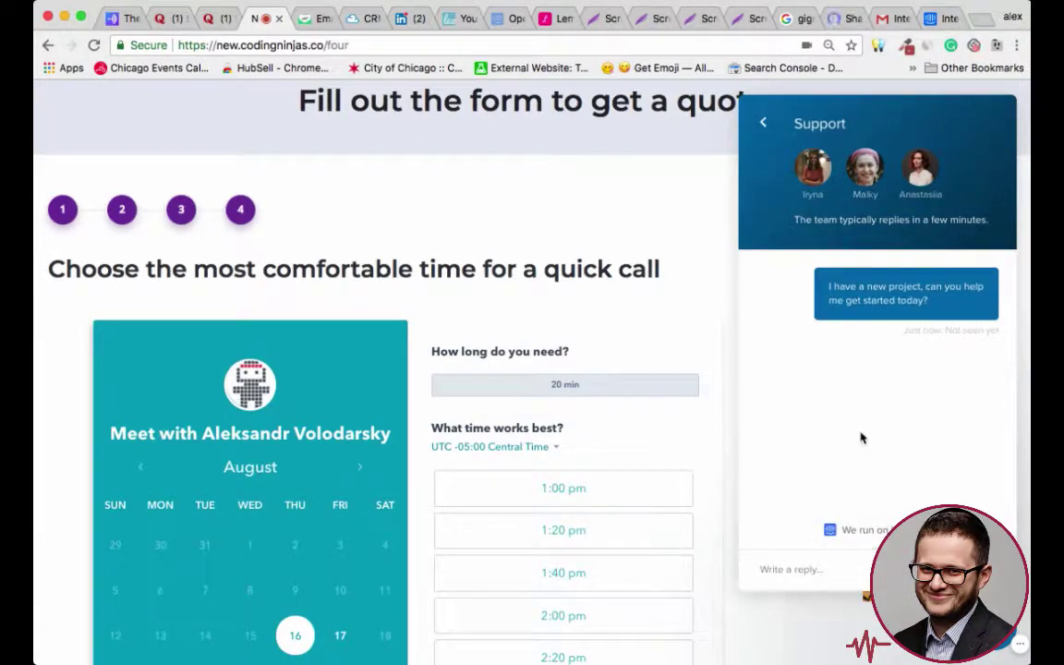
scroll(619, 527, down, 2)
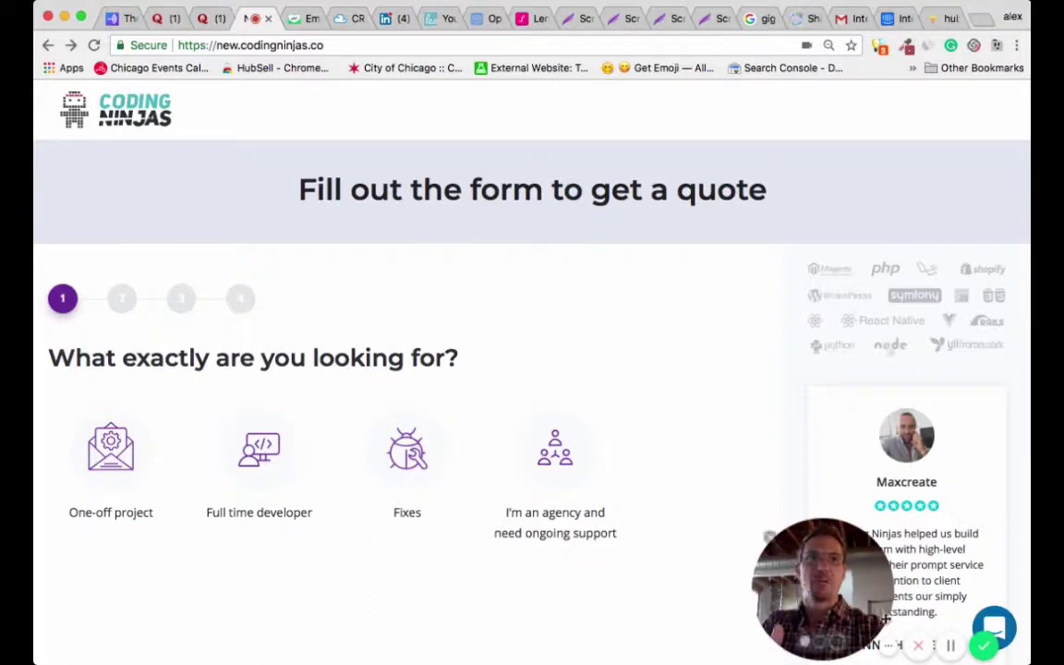
- Choose Full time developer as the need and One month as the start time
drag(886, 617, 992, 116)
scroll(832, 495, down, 1)
scroll(832, 491, up, 1)
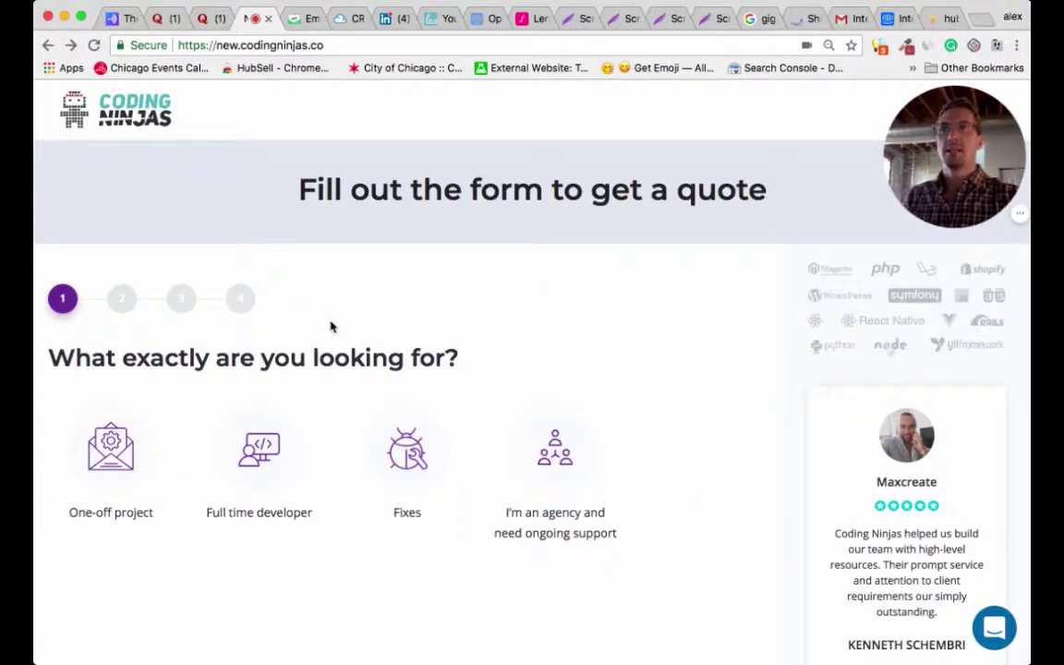
triple_click(208, 357)
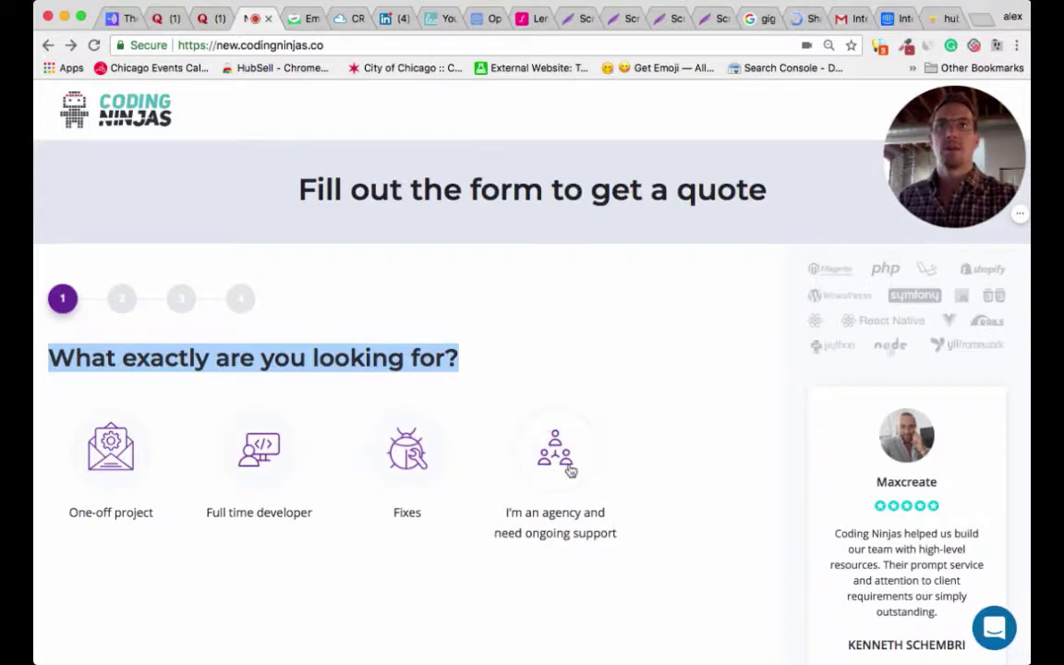
click(247, 449)
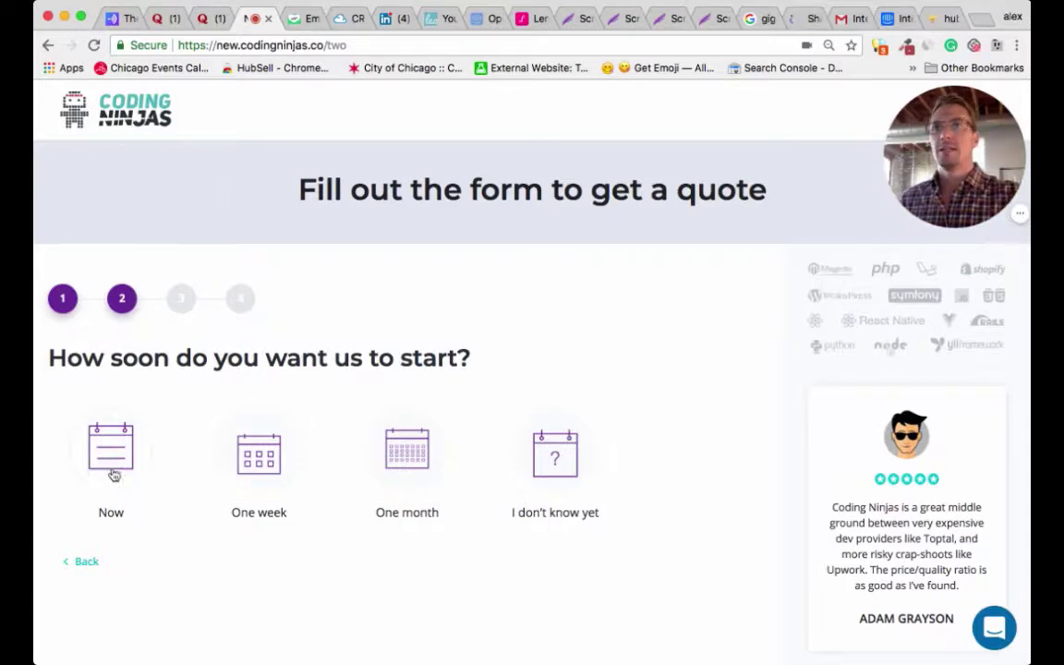
scroll(677, 528, down, 2)
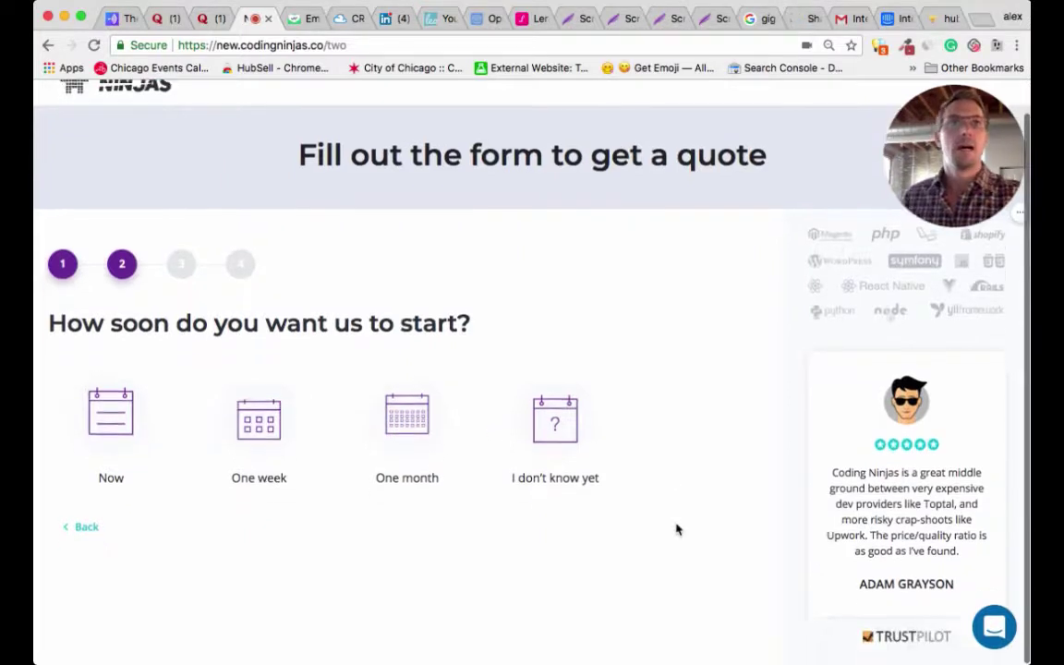
scroll(981, 499, up, 2)
scroll(984, 504, down, 2)
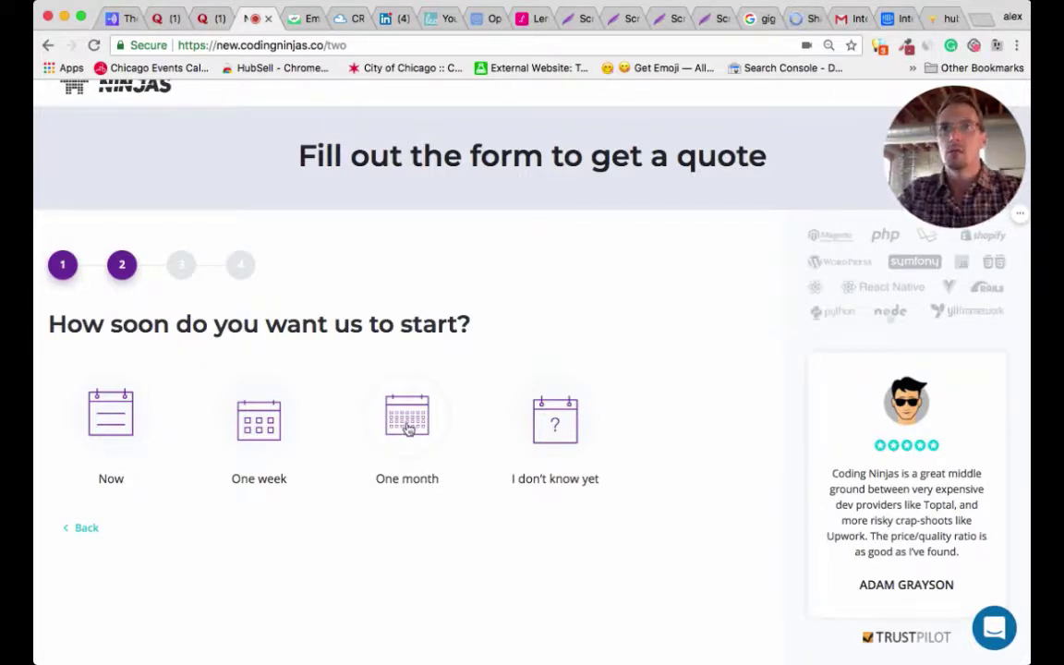
click(408, 423)
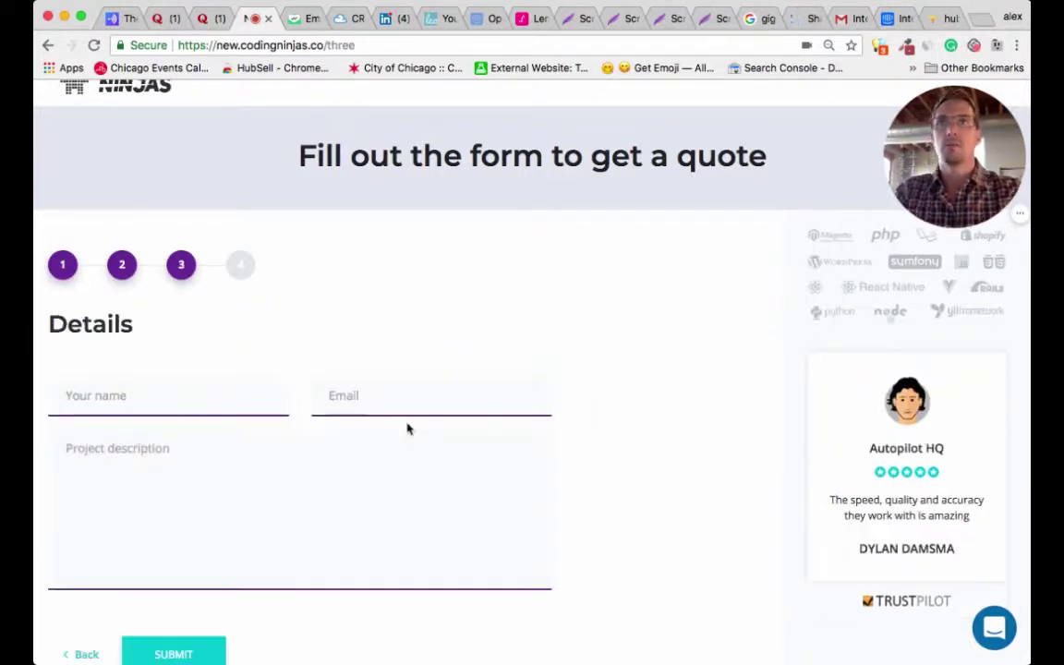
- Enter the contact's name and e-mail, describe the project as 'I need to start now...', and submit
click(264, 394)
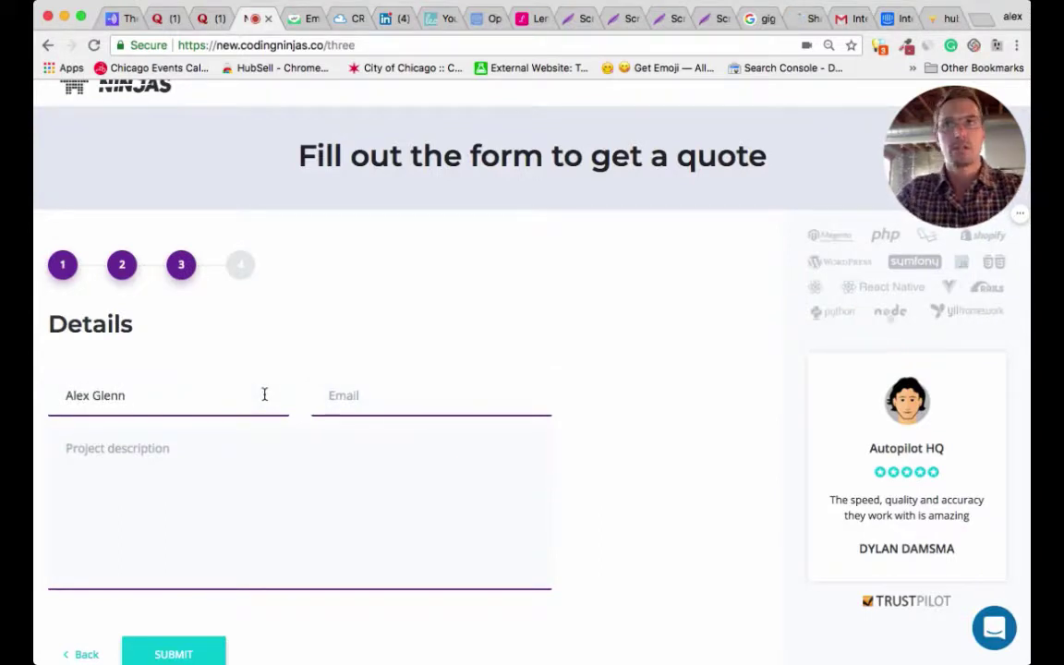
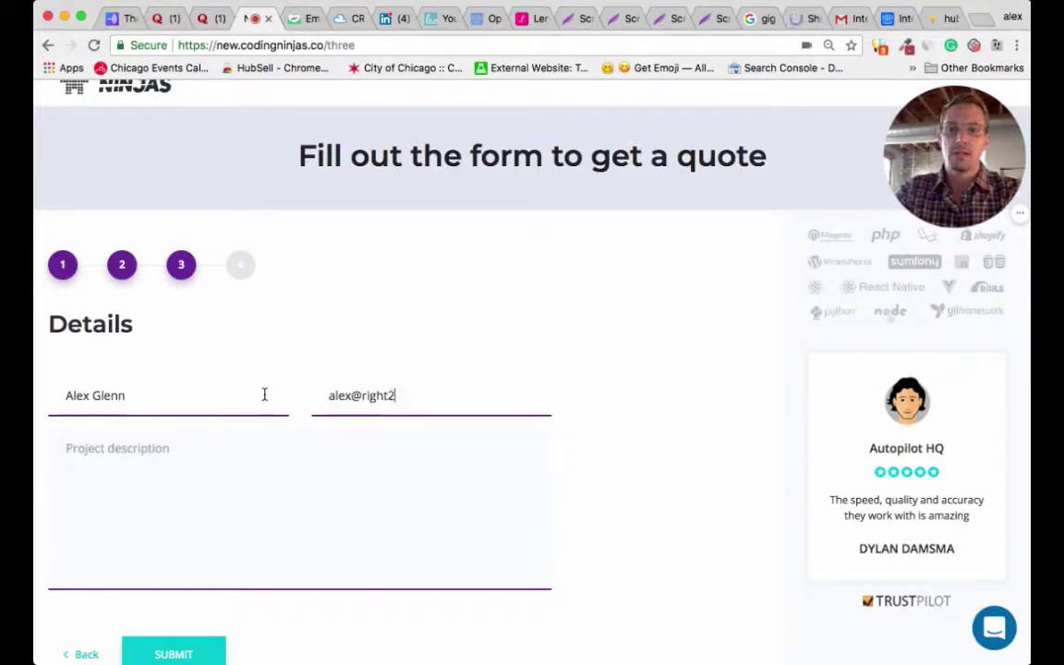
key(Tab)
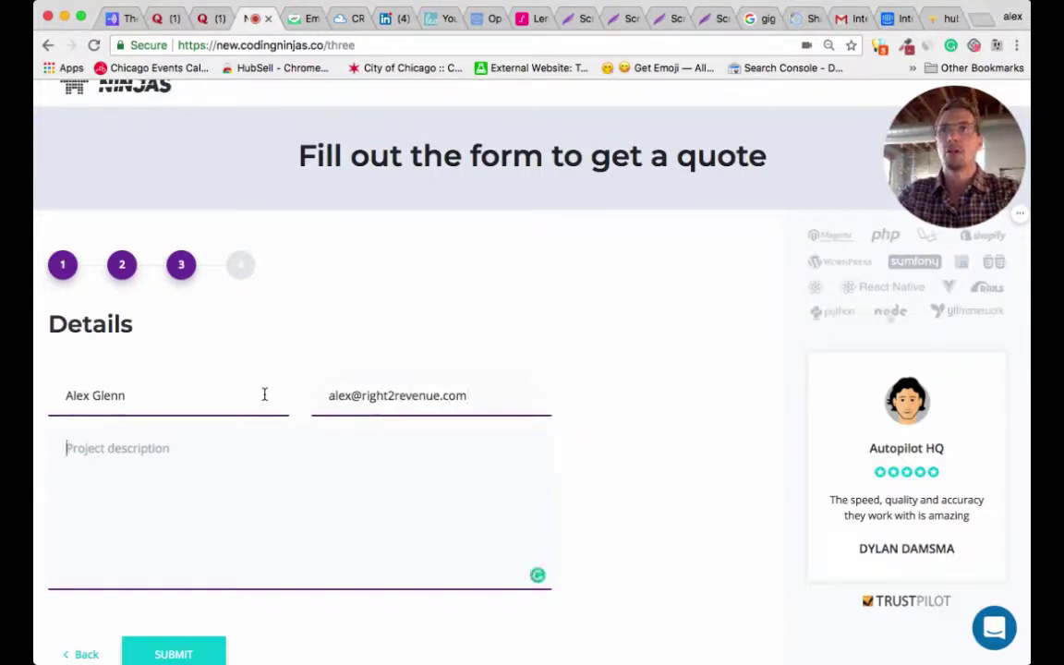
text(I need to start now...)
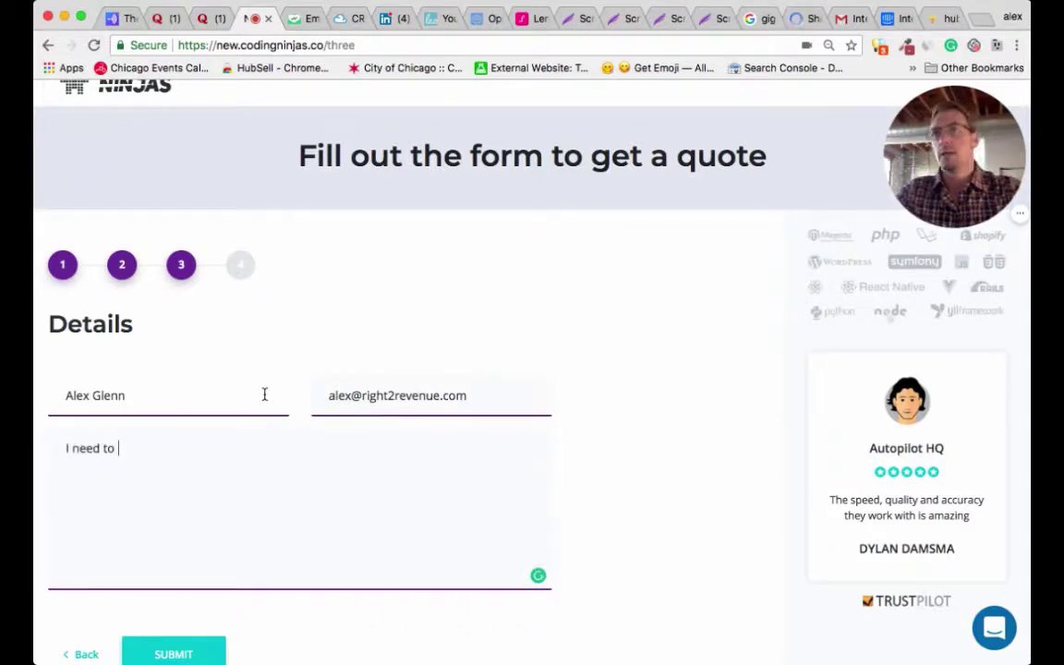
click(176, 652)
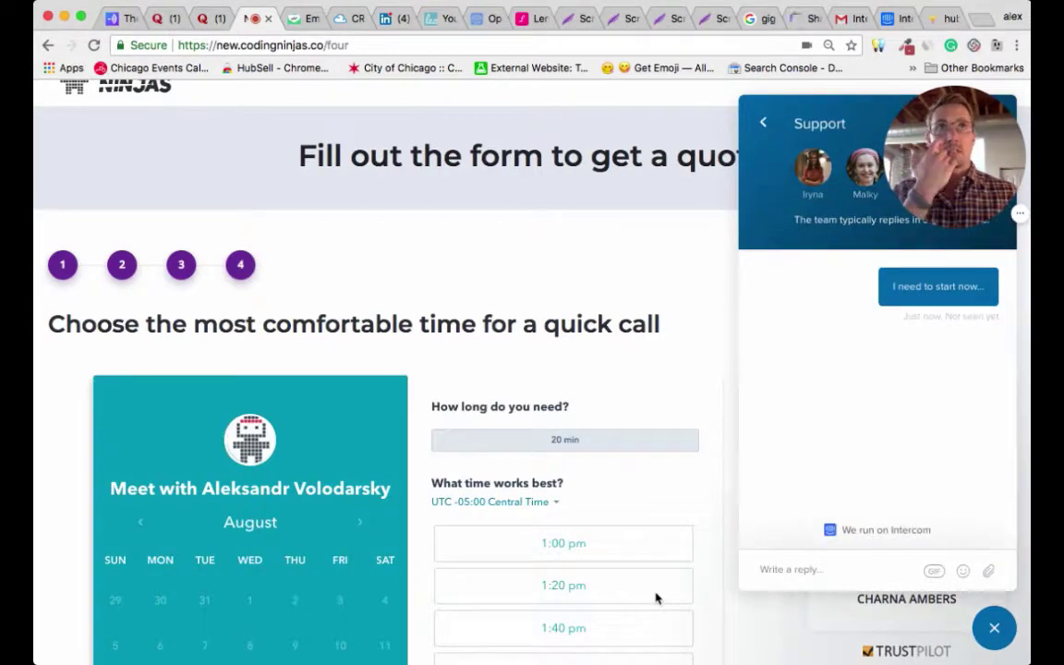
- Scroll through the call-scheduling calendar and its August time slots
scroll(656, 599, down, 5)
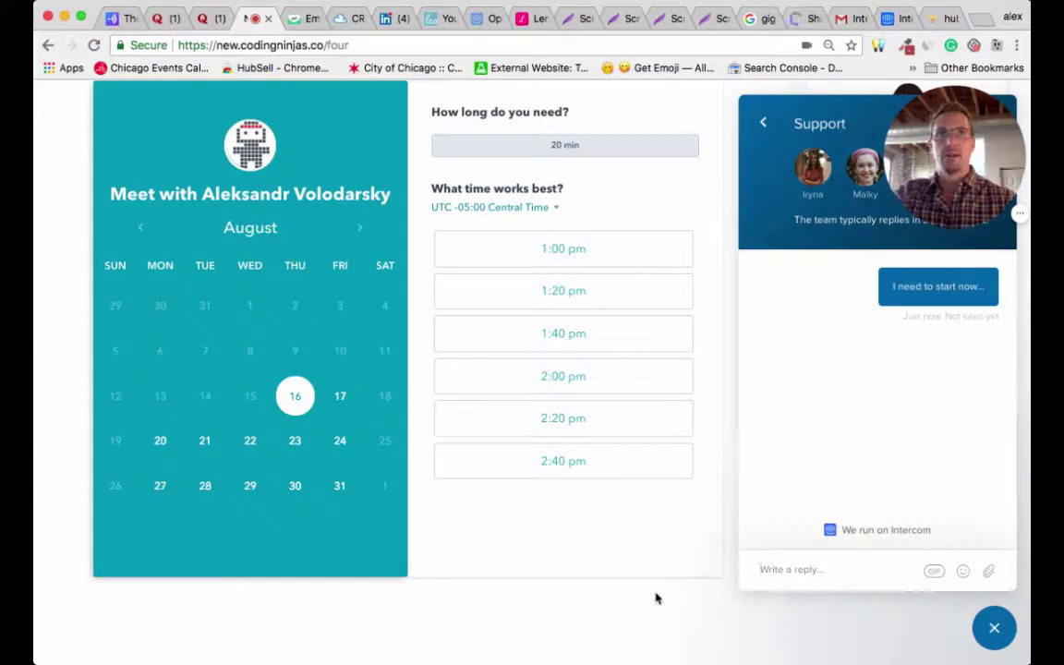
scroll(656, 599, up, 3)
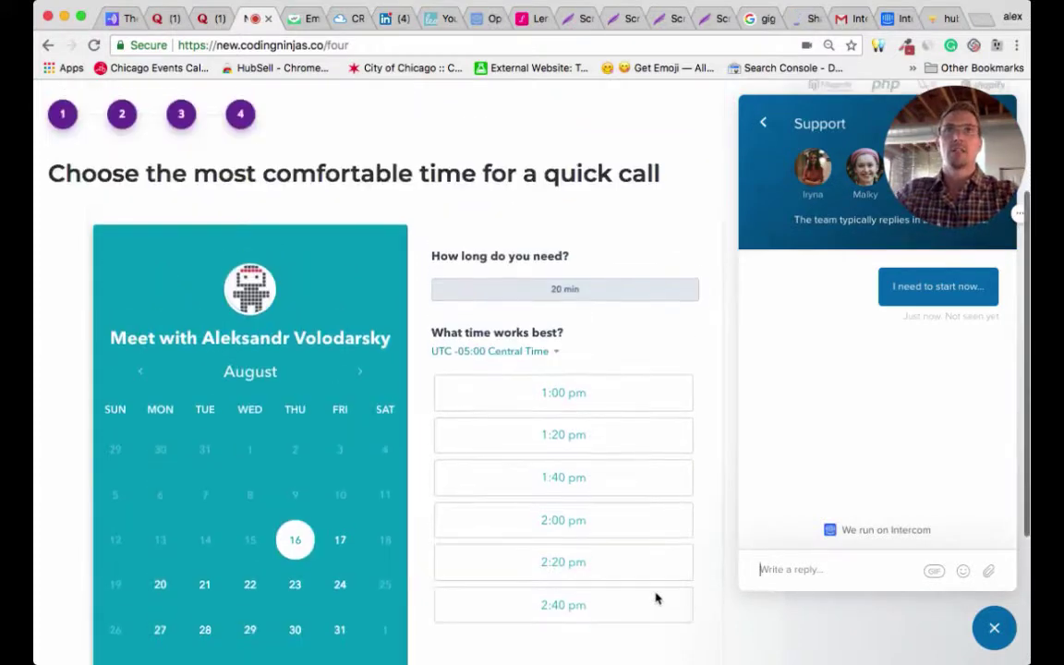
scroll(380, 495, down, 1)
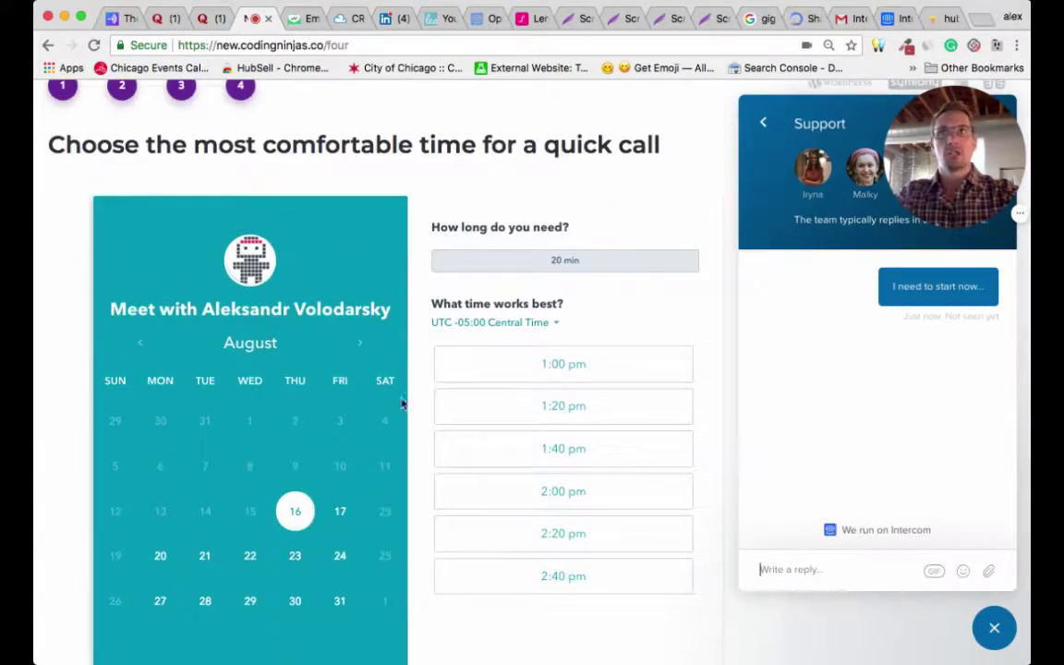
scroll(398, 508, down, 1)
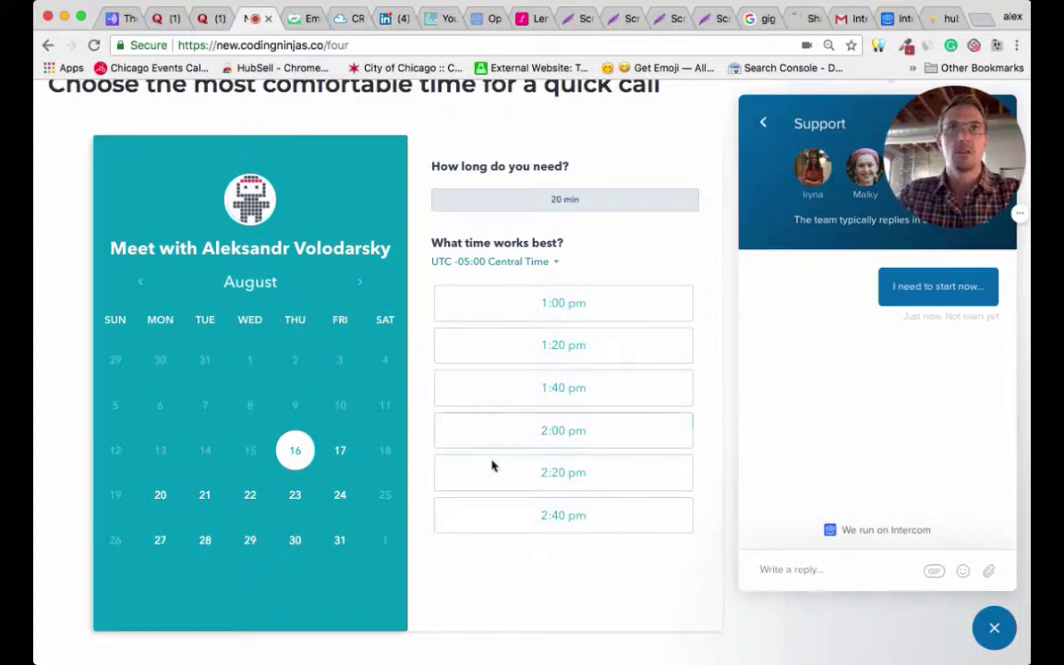
scroll(493, 474, down, 3)
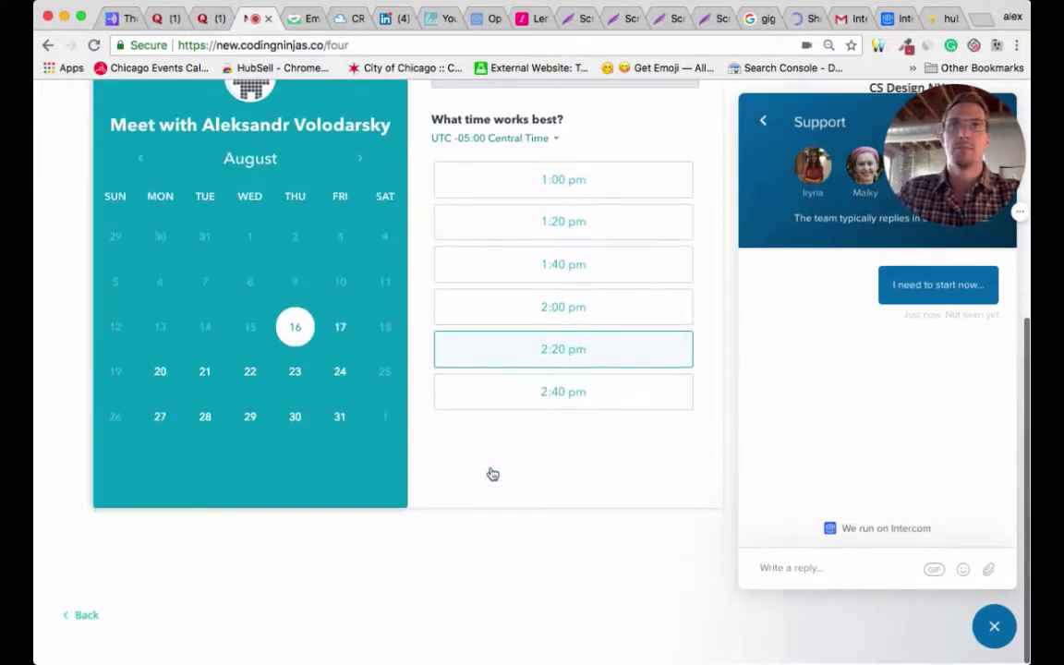
scroll(490, 476, up, 6)
scroll(739, 551, down, 1)
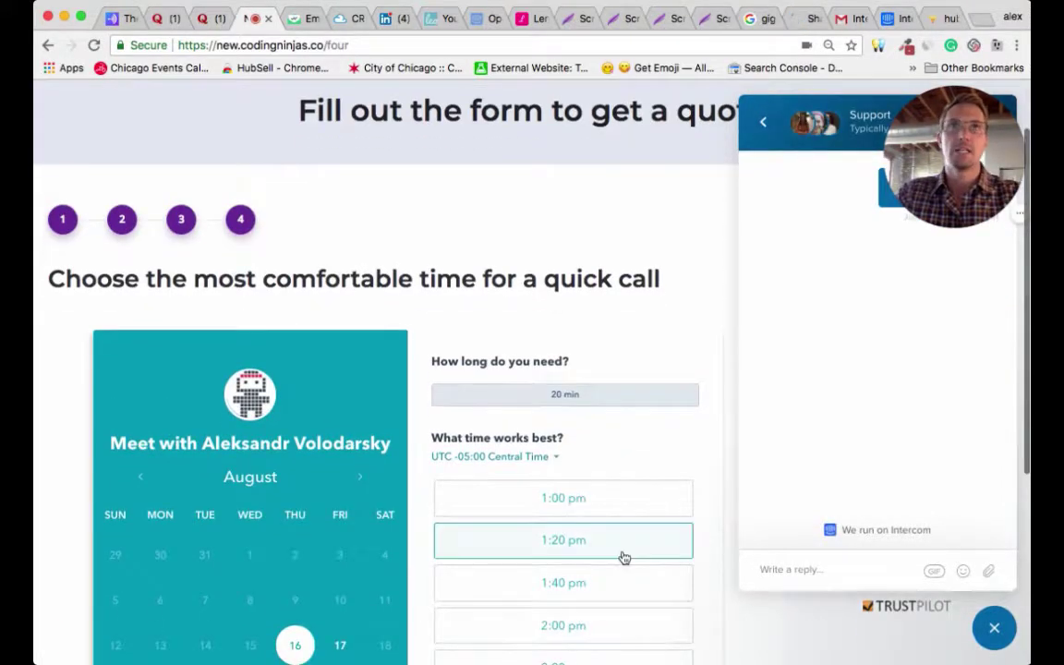
scroll(623, 558, down, 4)
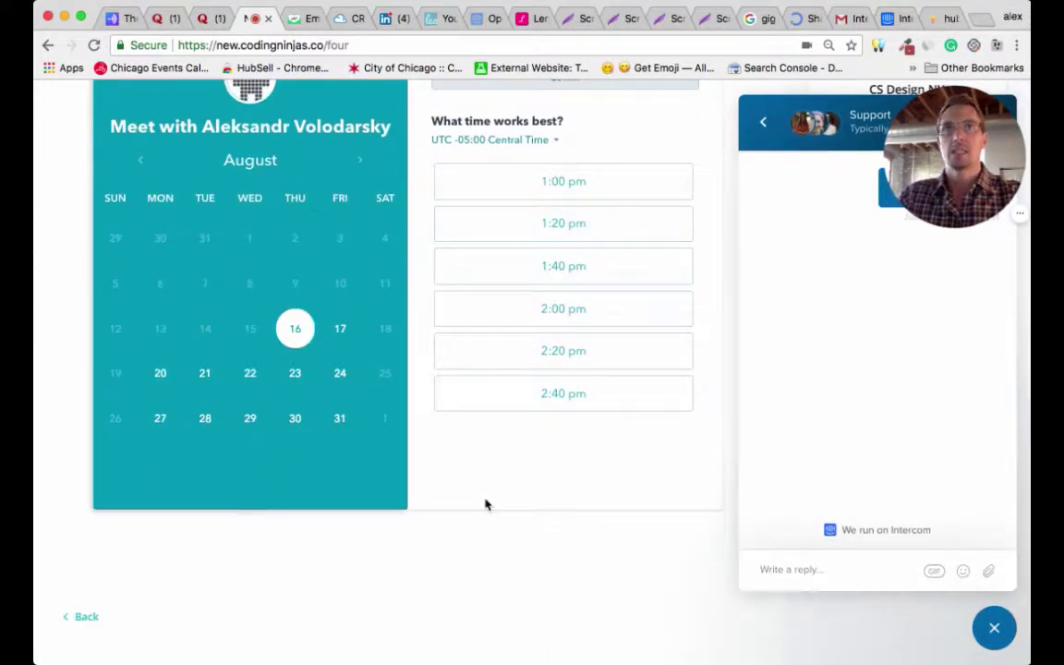
- Close the support chat panel, then reopen it
click(994, 628)
scroll(545, 499, up, 2)
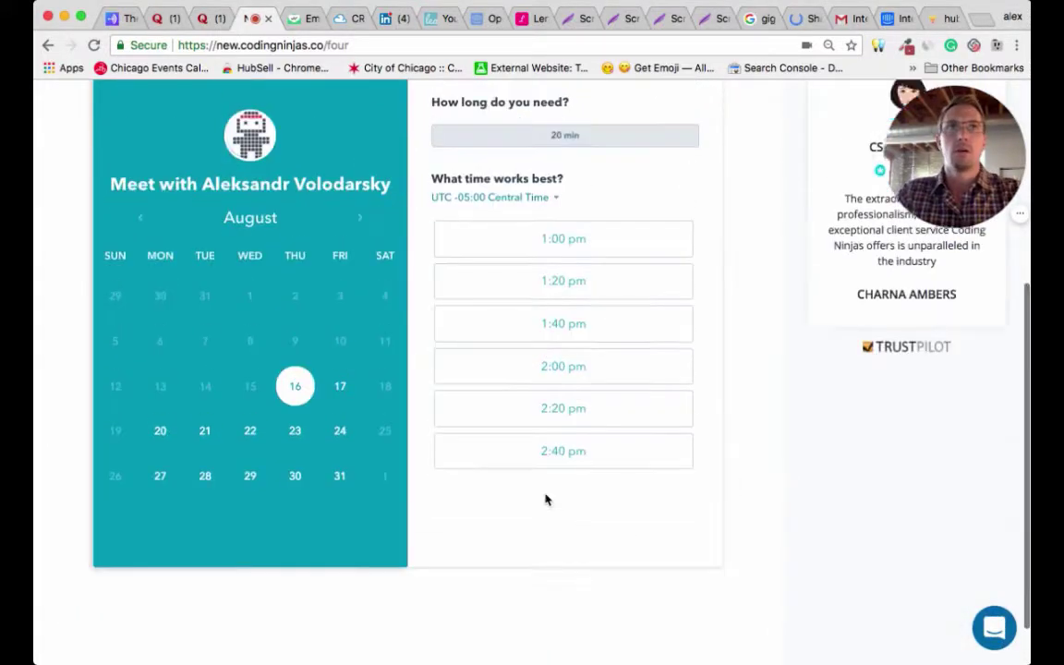
scroll(682, 527, down, 2)
click(995, 628)
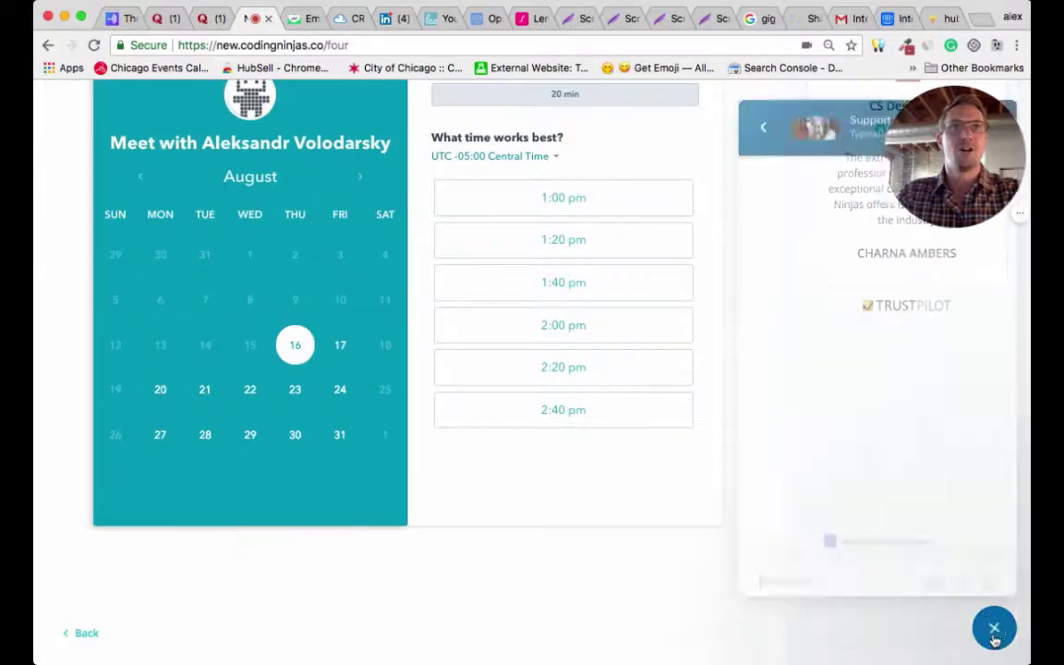
- Close the support chat again, review the screenshot, and switch to the Mailtrack site
click(994, 628)
scroll(841, 549, up, 1)
scroll(841, 549, up, 5)
scroll(839, 549, down, 5)
scroll(839, 549, up, 3)
scroll(841, 554, up, 3)
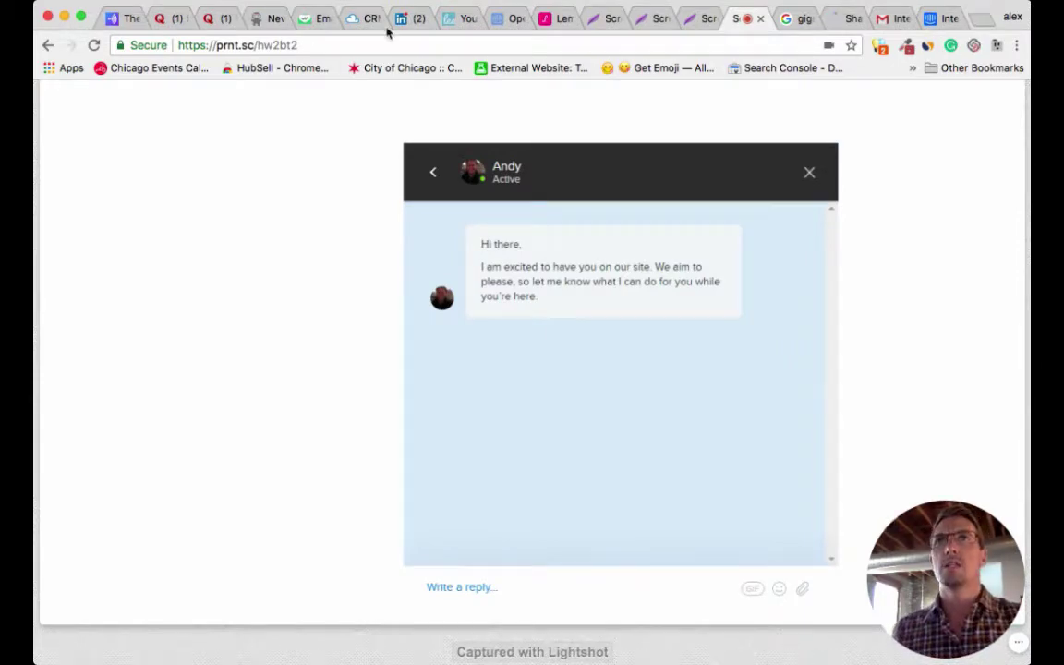
click(301, 30)
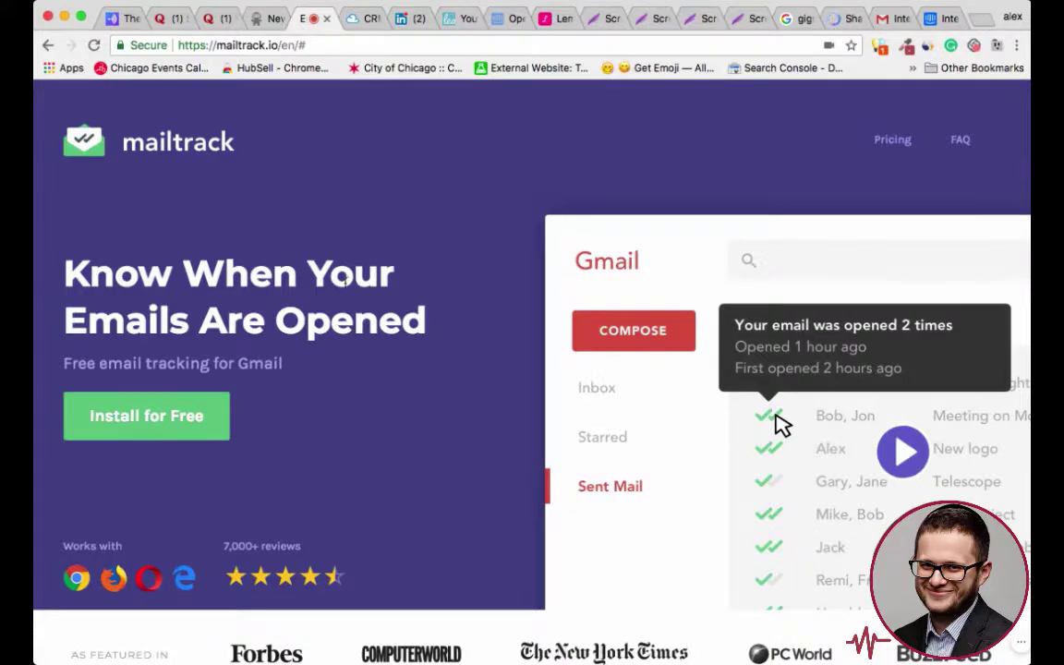
- Scroll the Mailtrack landing page past the featured logos to Email Activity and Your Data is Secure
scroll(345, 289, down, 3)
scroll(345, 290, down, 1)
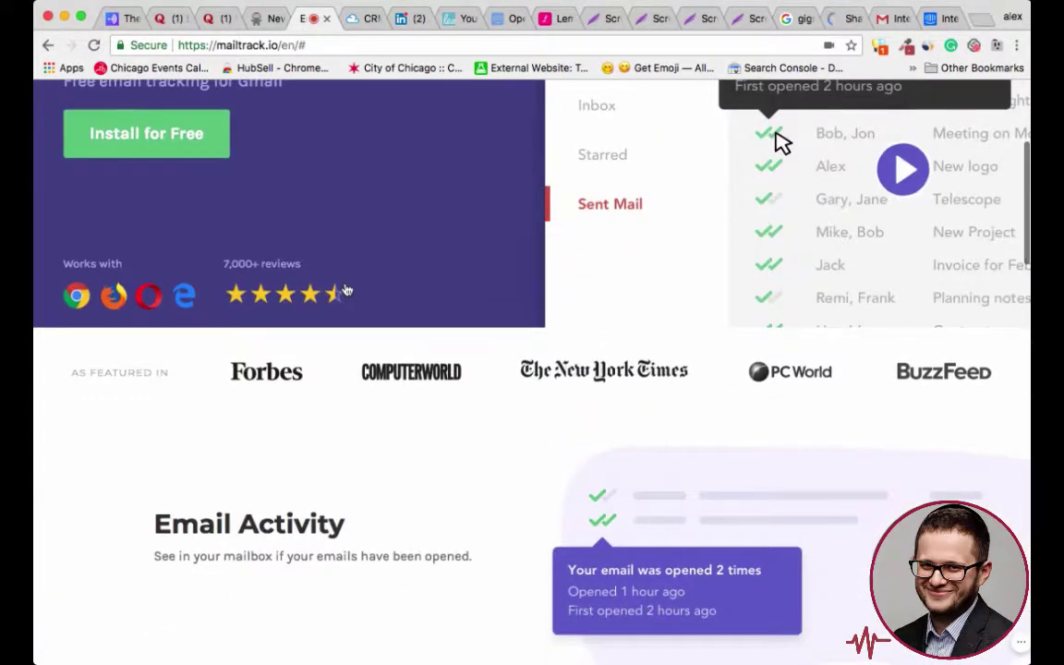
scroll(347, 290, down, 2)
scroll(439, 412, down, 2)
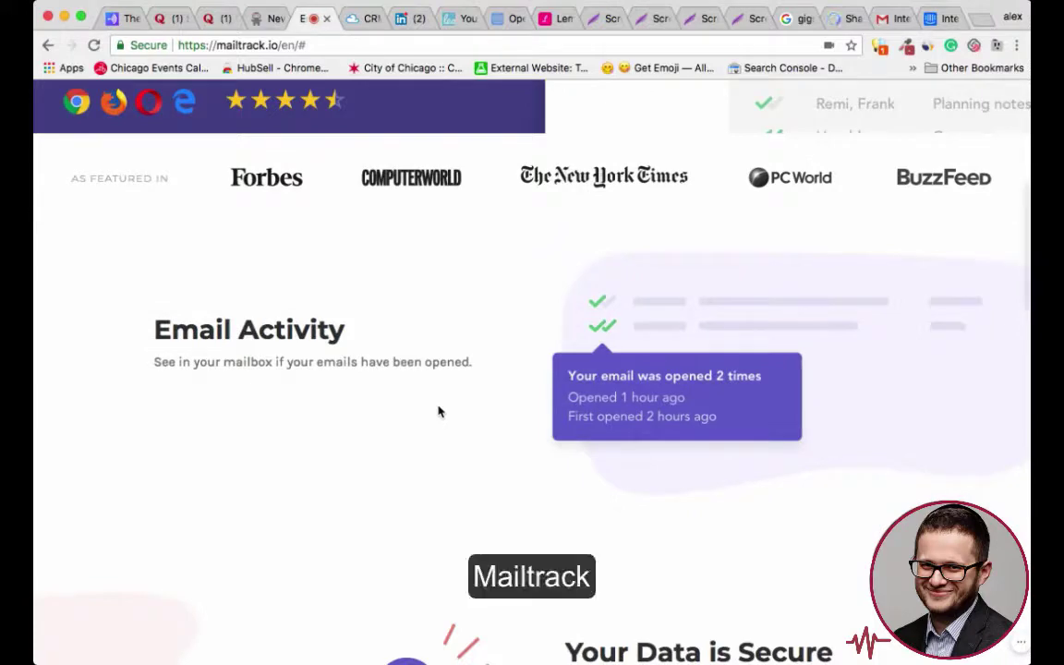
scroll(439, 412, down, 1)
scroll(439, 413, down, 7)
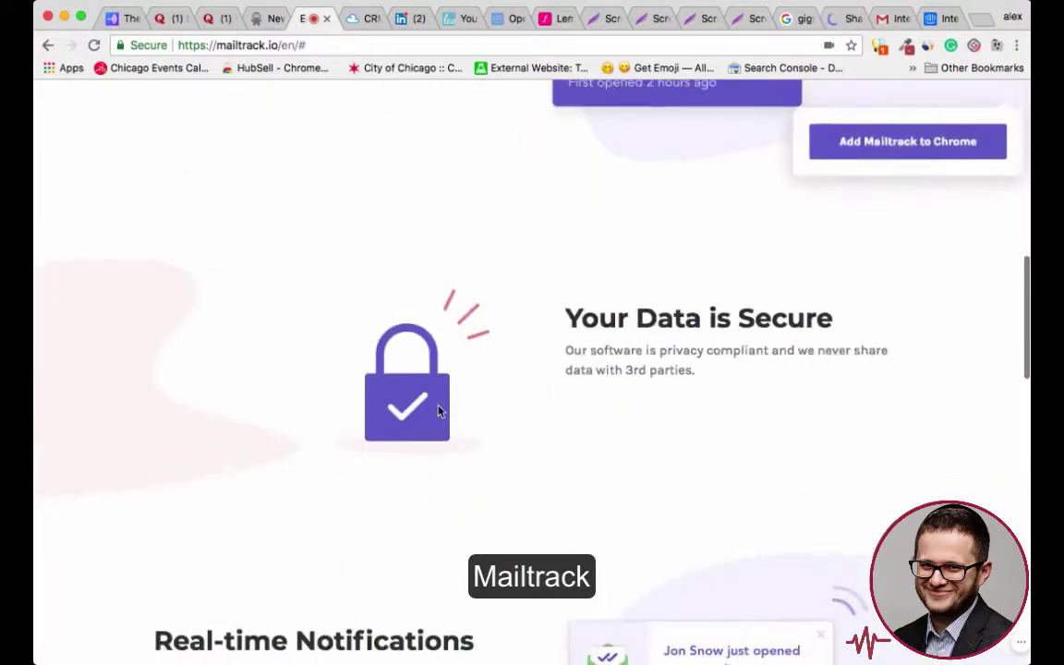
scroll(437, 411, down, 2)
scroll(437, 411, down, 2)
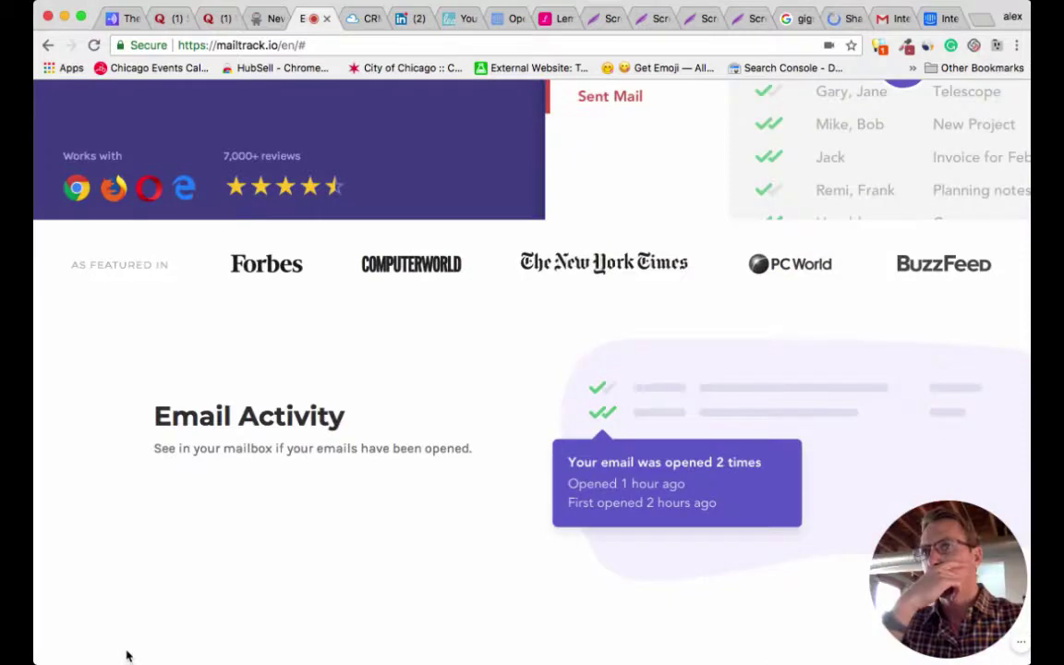
scroll(130, 624, down, 4)
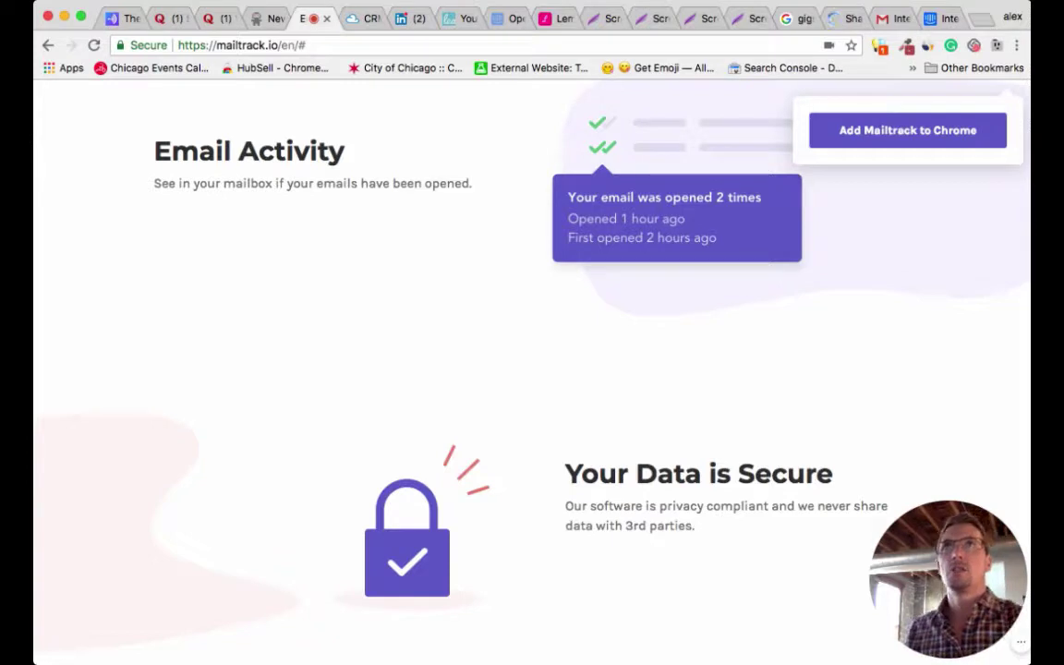
- Back on Coding Ninjas, send 'hello' to the support agent in chat
click(254, 18)
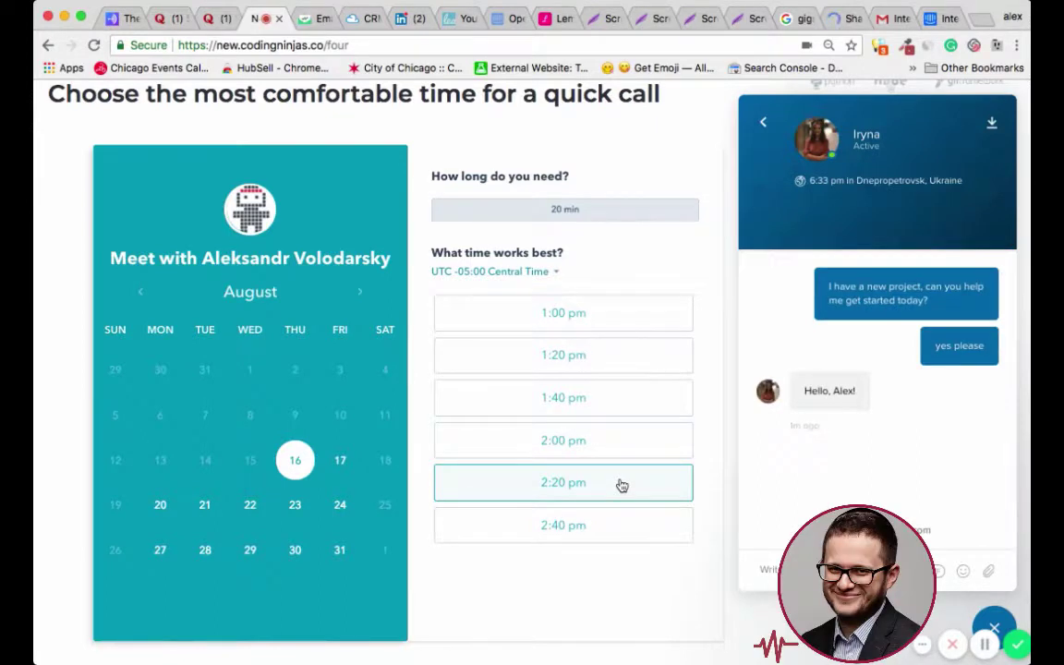
click(771, 584)
text(hello)
key(Return)
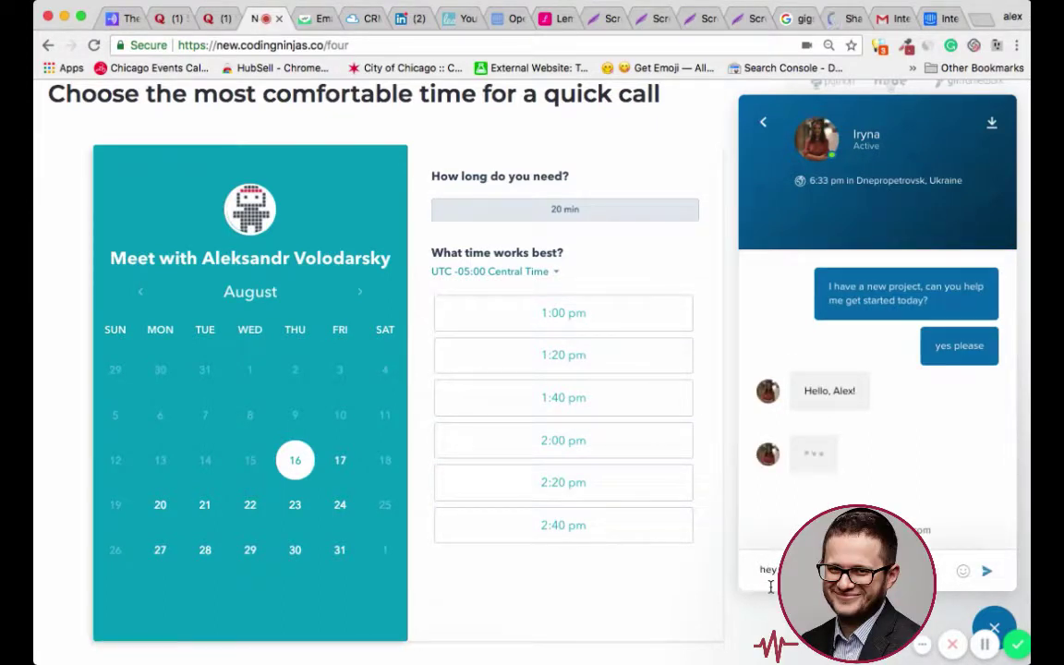
- Start typing the demo note in chat, then go back to the previous form step
text(dem)
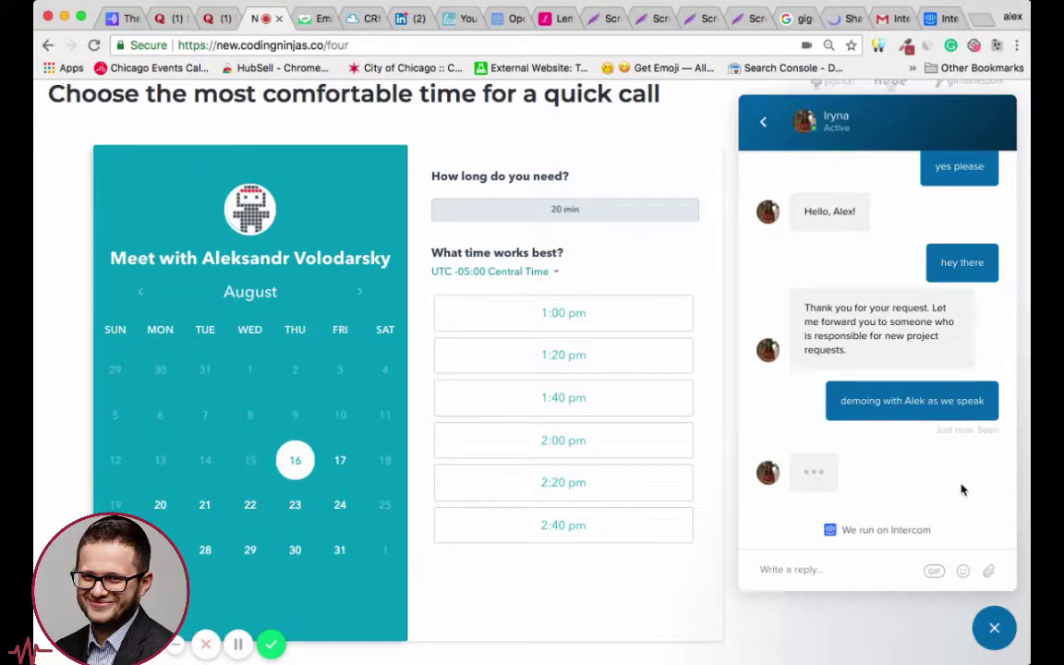
scroll(639, 380, up, 4)
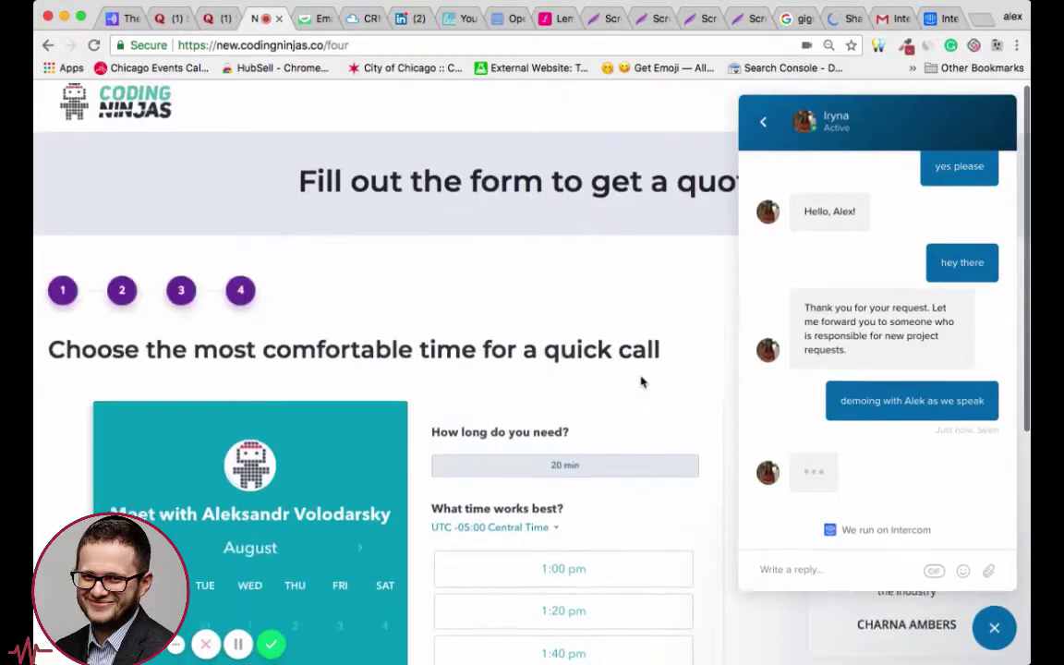
scroll(639, 380, down, 5)
scroll(641, 380, up, 1)
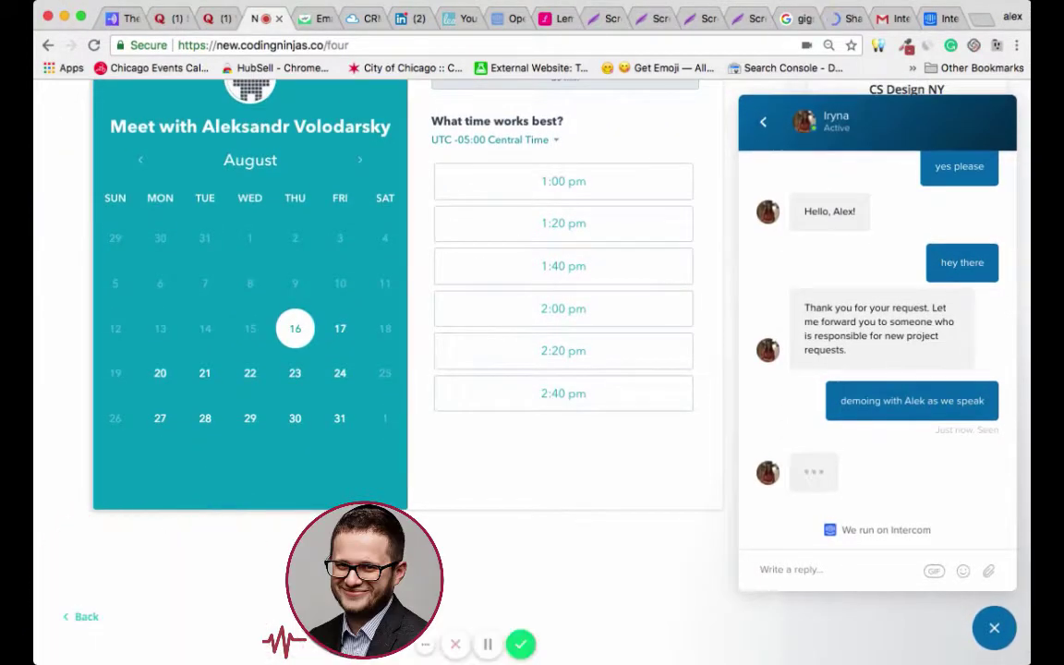
click(80, 616)
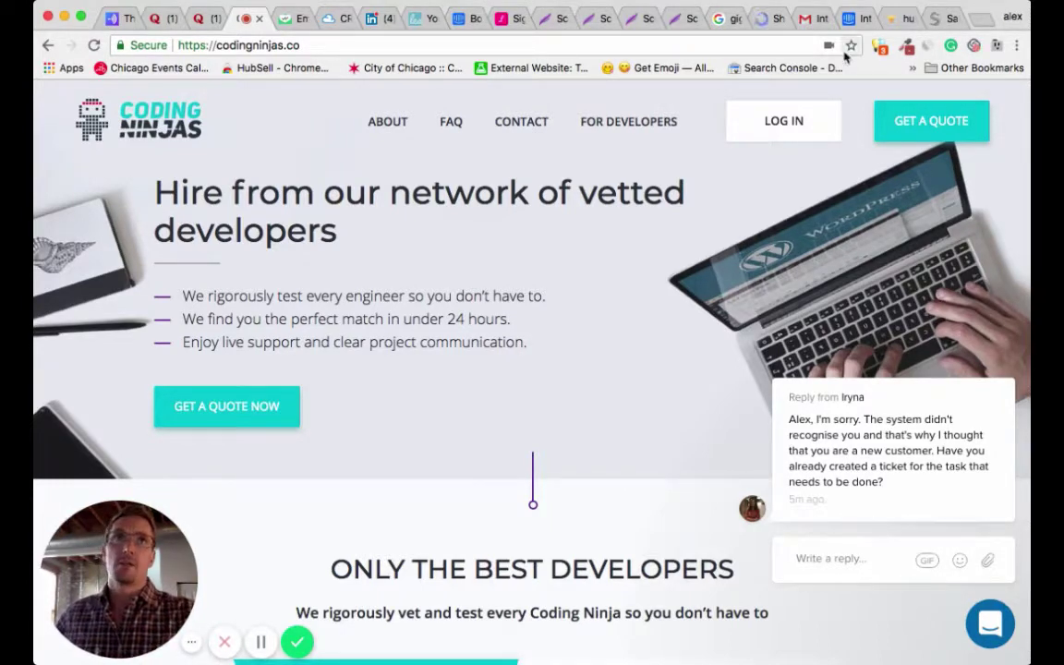
- Switch to the Intercom early-stage startup page offering the $49-a-month plan
click(852, 22)
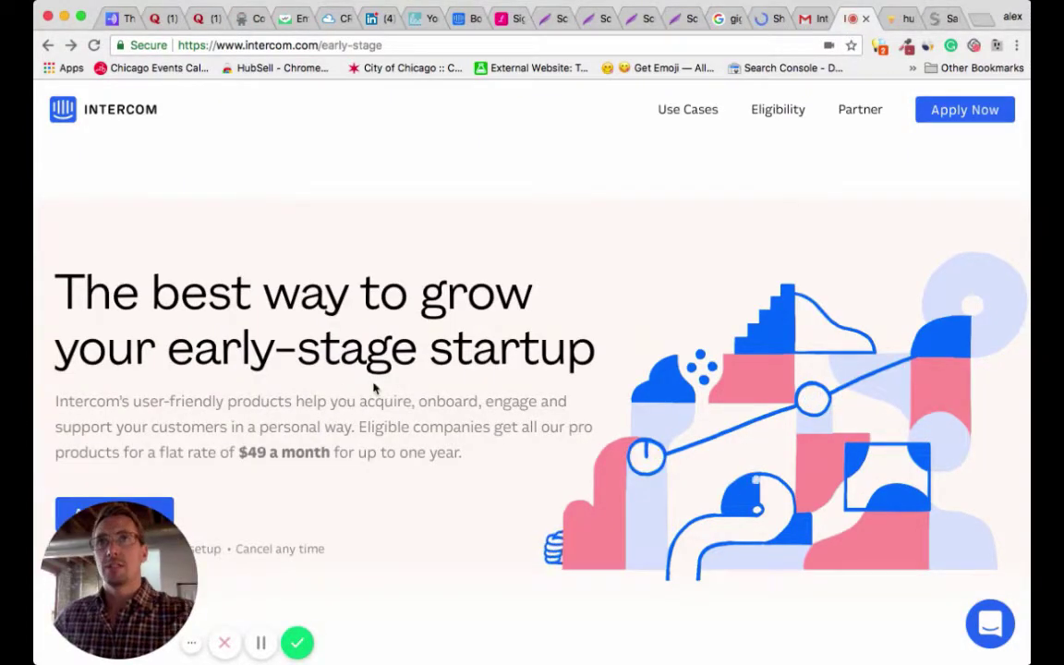
- Highlight Intercom's $49 a month early-stage price, then bring up the SalesSeek and Agile CRM sites
drag(236, 453, 331, 453)
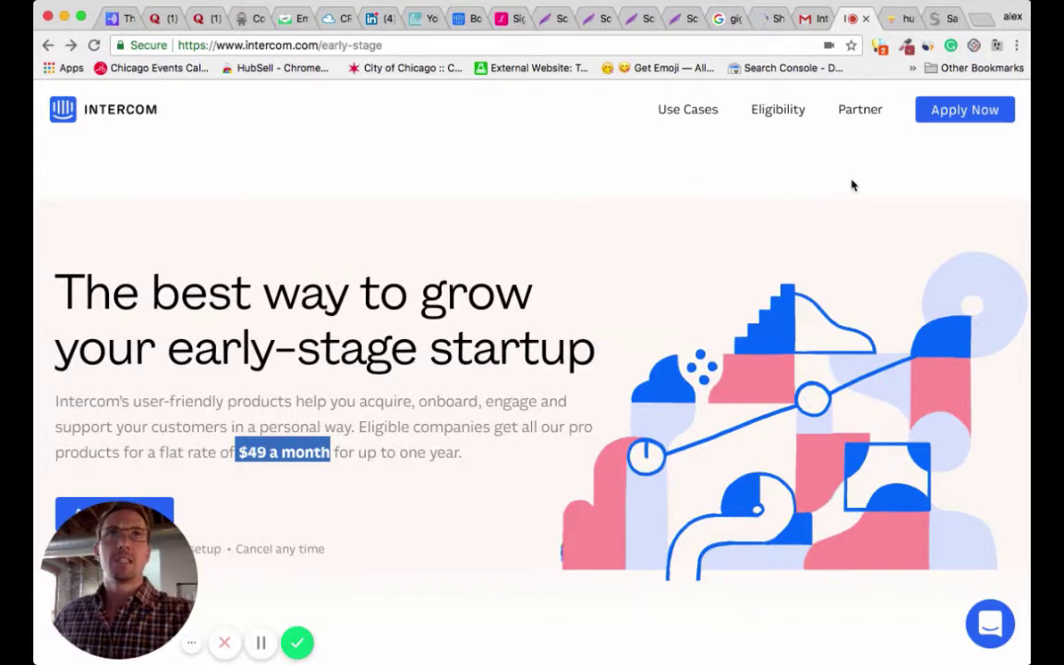
click(945, 21)
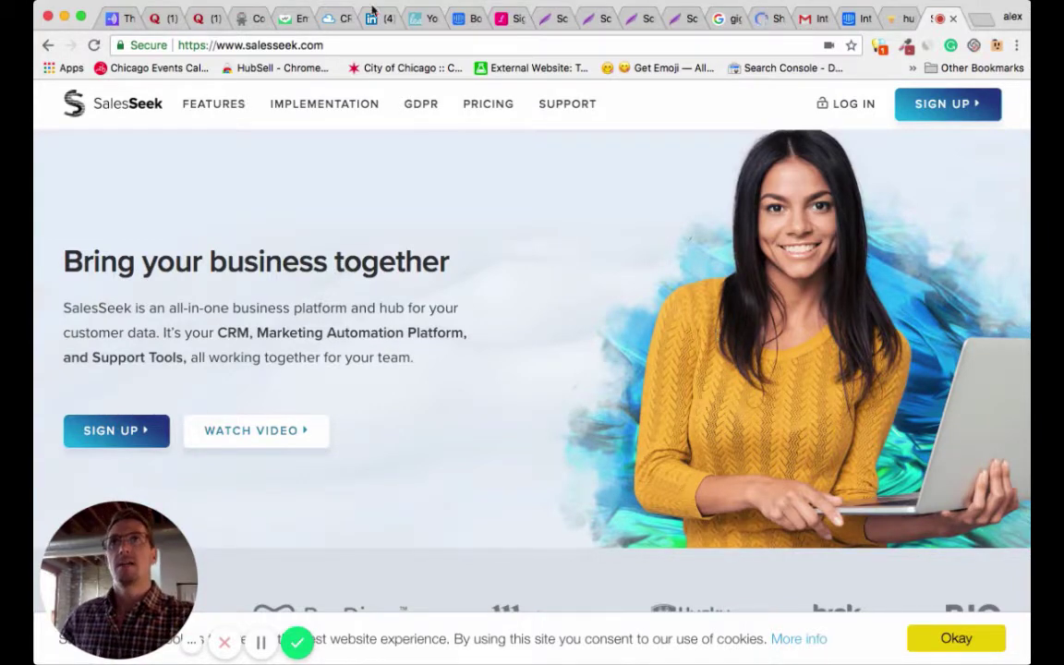
click(328, 17)
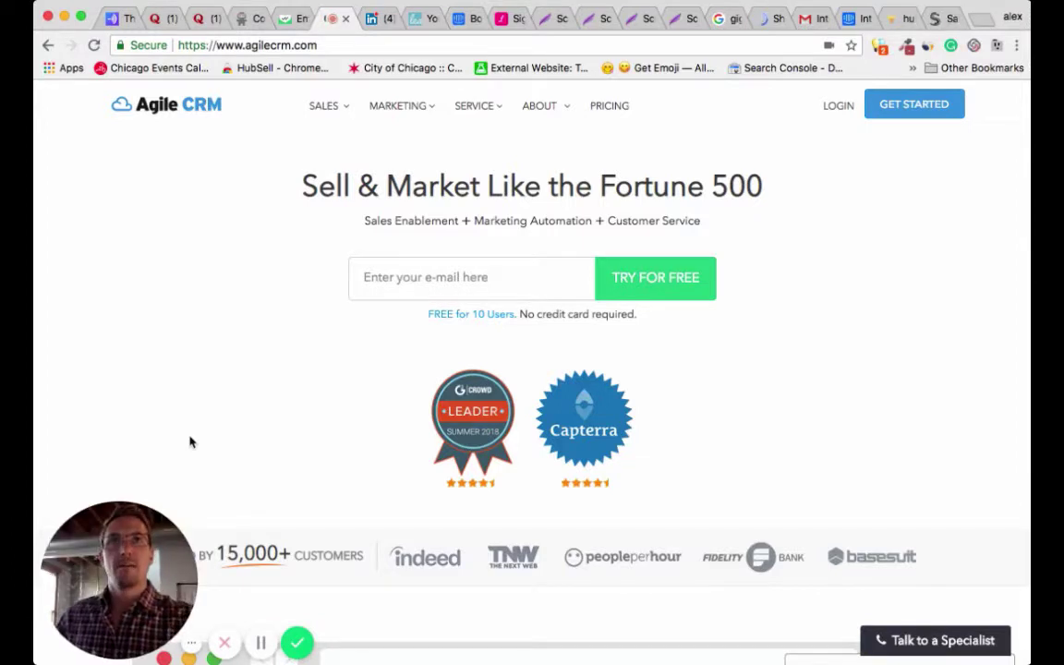